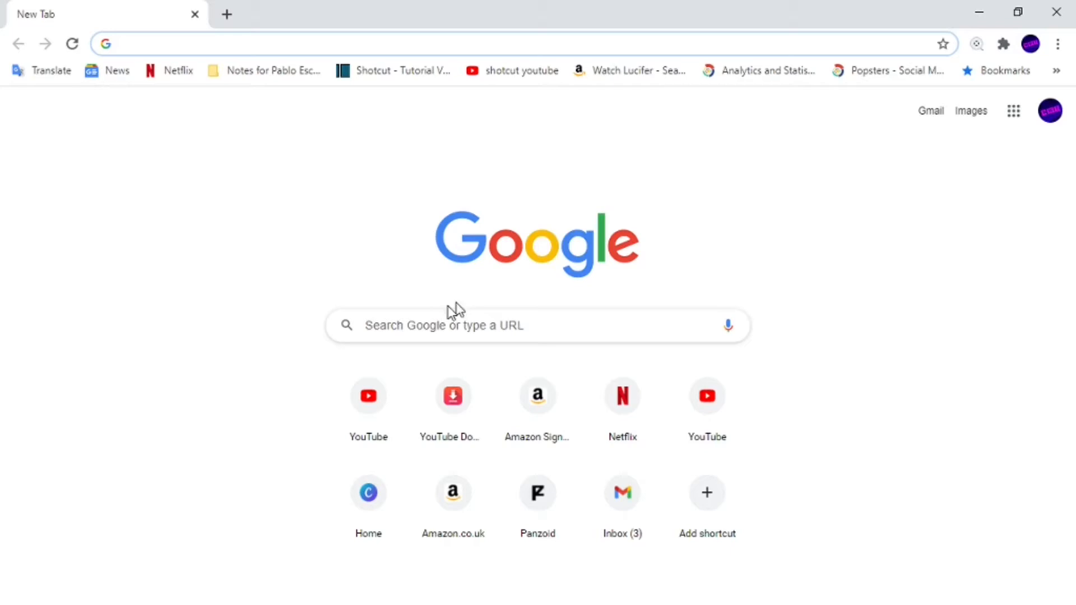
# Search Google for "murder" and show the image results.
pyautogui.click(434, 327)
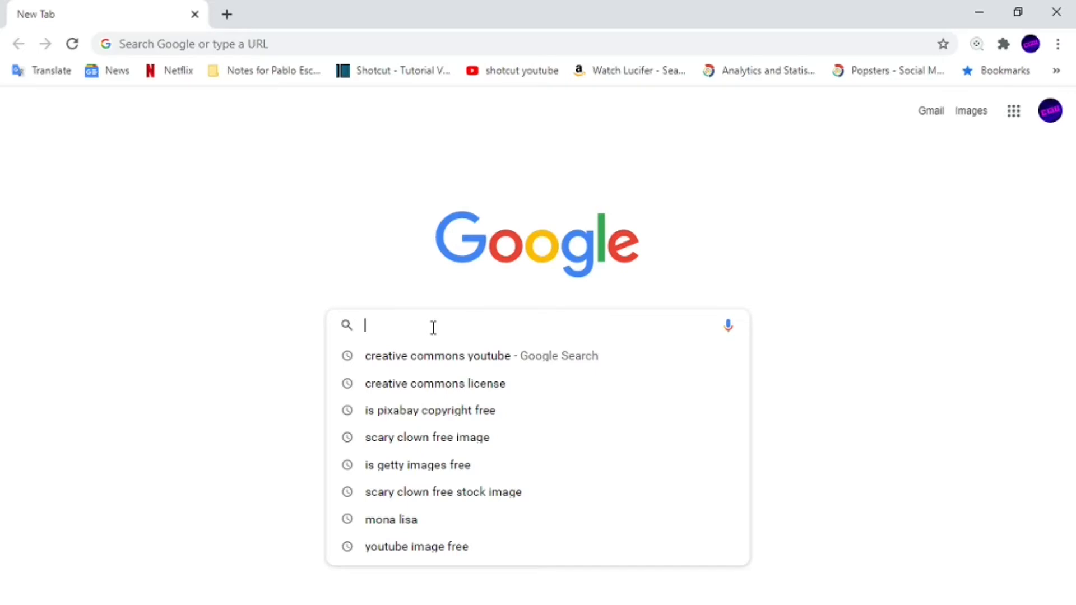
pyautogui.write('murder')
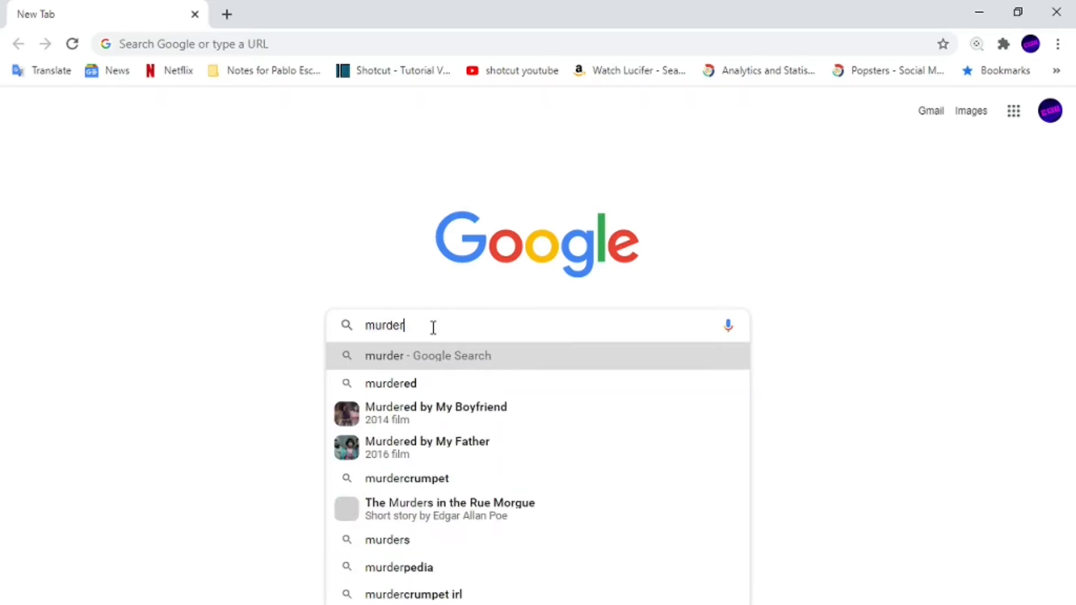
pyautogui.press('Return')
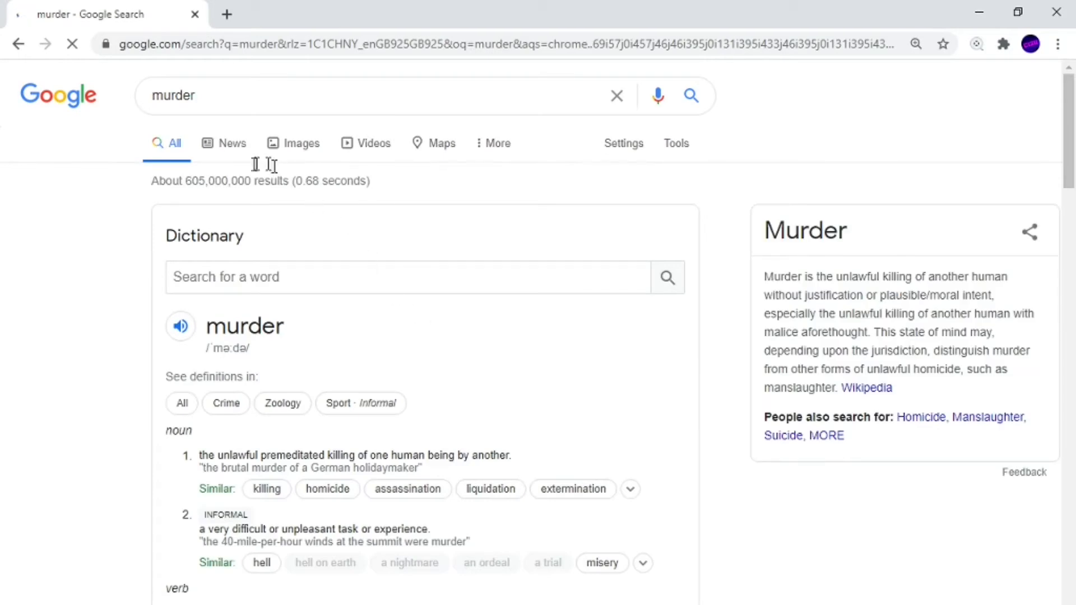
pyautogui.click(302, 147)
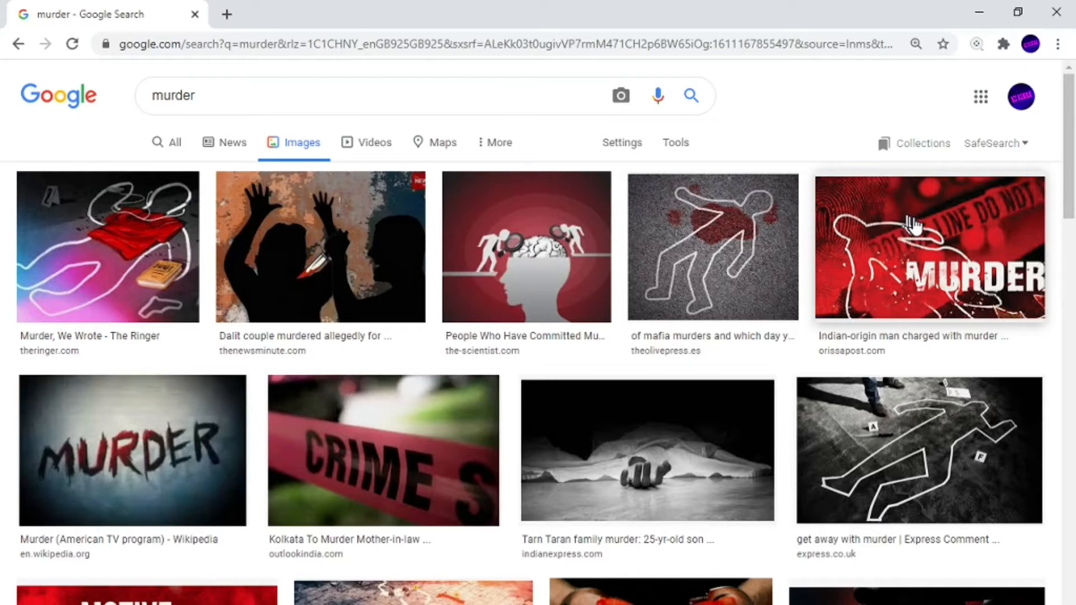
# Save the red MURDER police-line image from orissapost.com to the Downloads folder as murder11.
pyautogui.rightClick(913, 225)
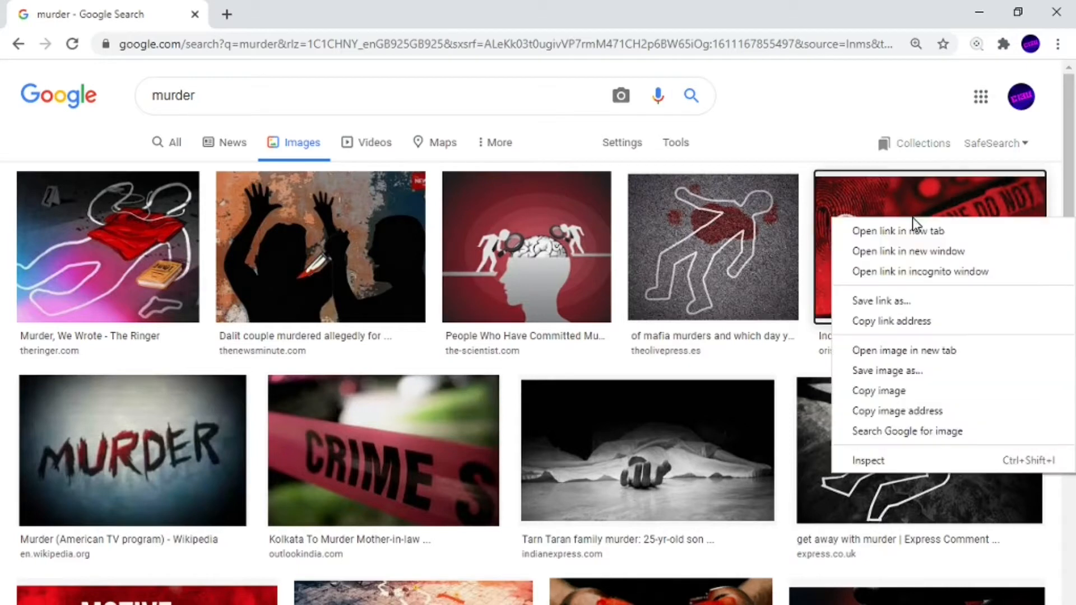
pyautogui.click(895, 371)
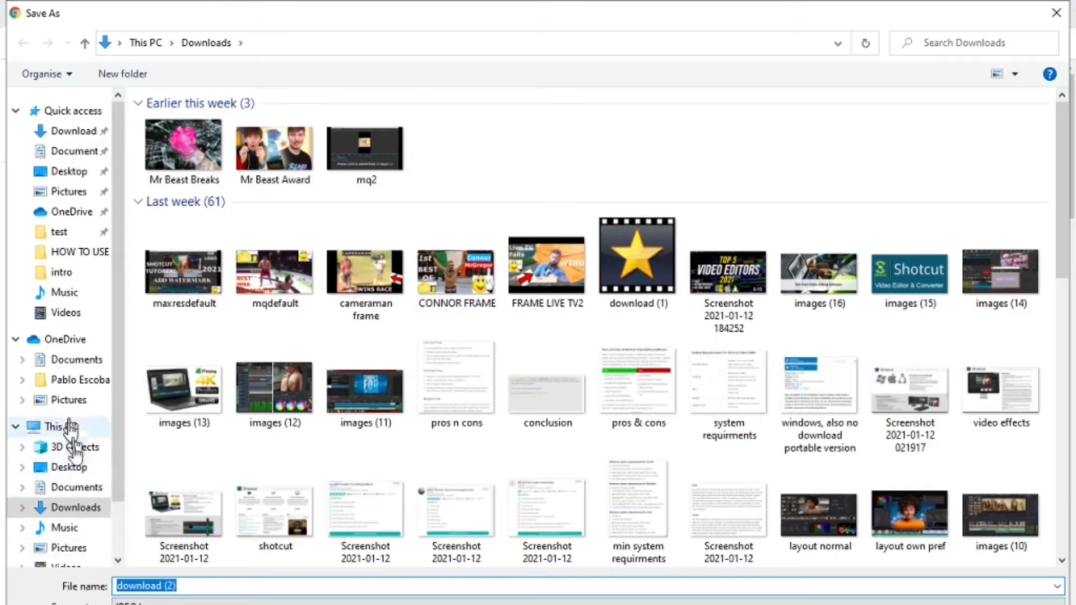
pyautogui.click(71, 317)
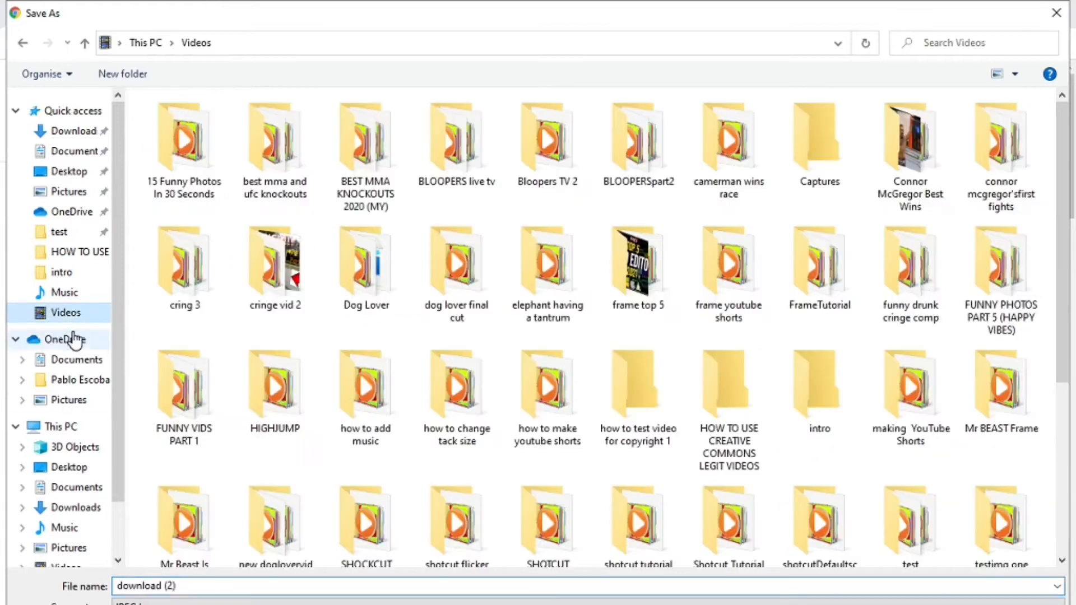
pyautogui.click(84, 139)
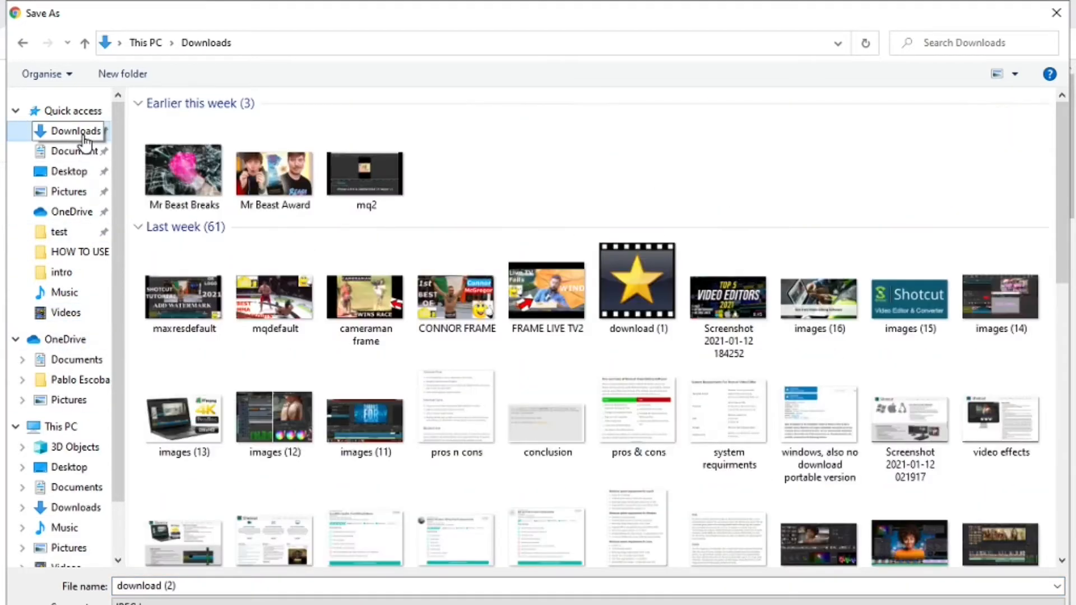
pyautogui.click(183, 591)
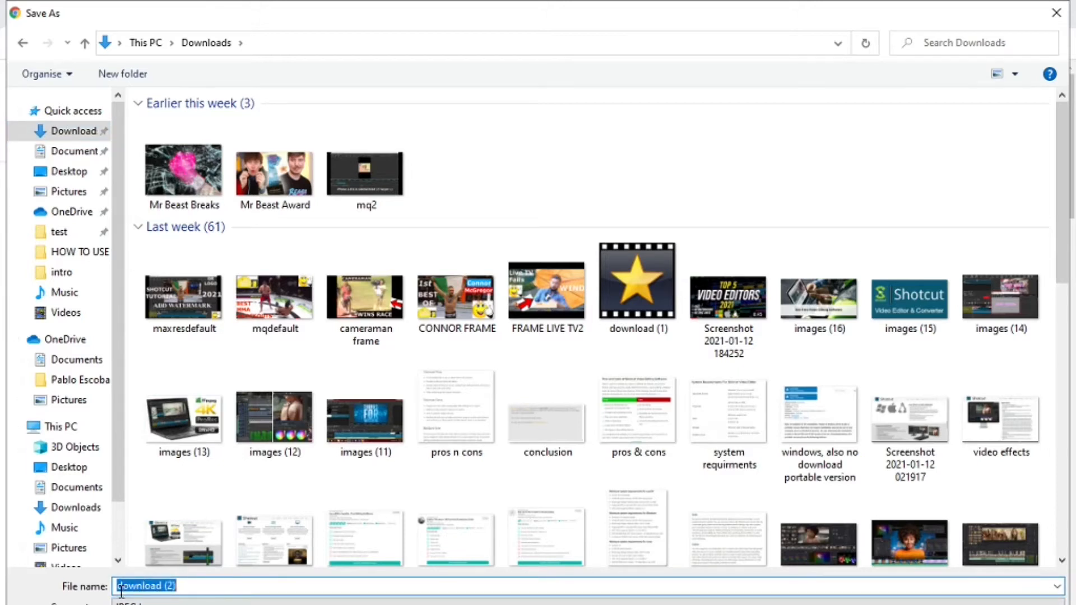
pyautogui.write('murder')
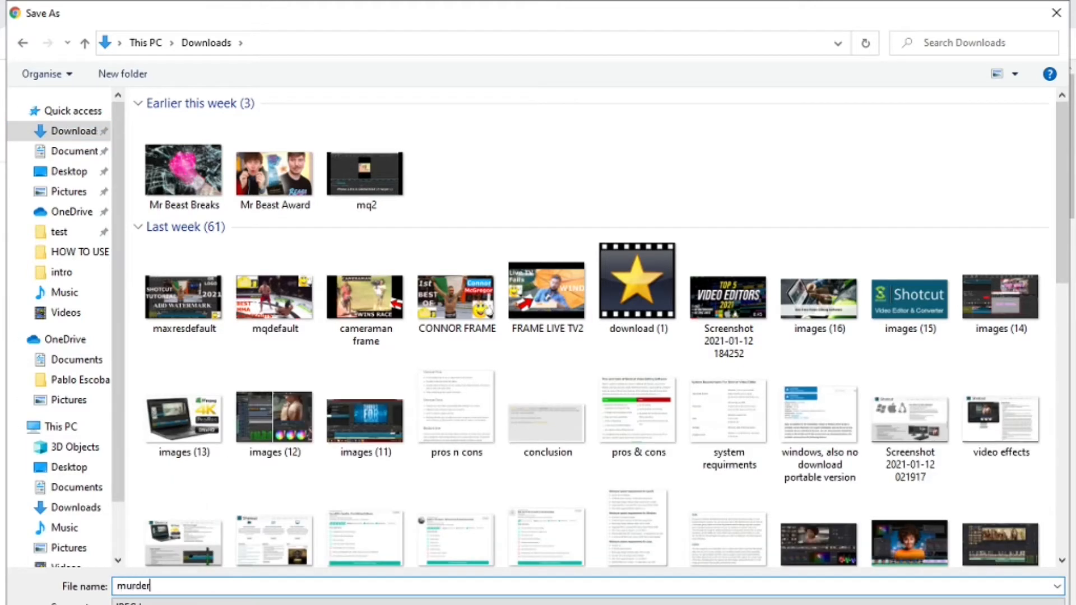
pyautogui.write('11')
pyautogui.press('Return')
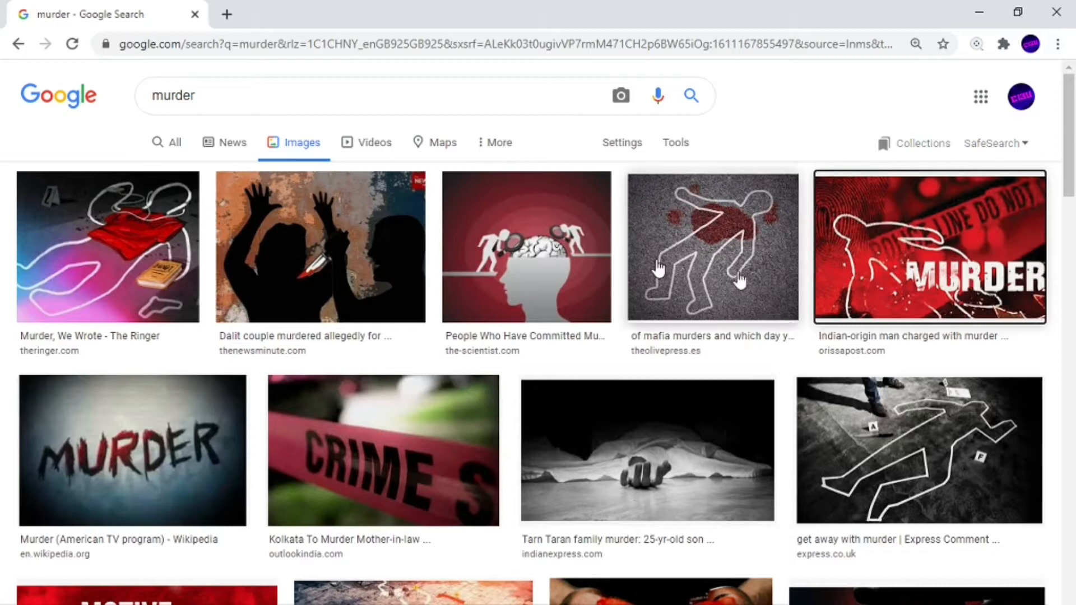
# Replace the image search with the suggested query "red rectangle".
pyautogui.moveTo(207, 96); pyautogui.dragTo(147, 104)
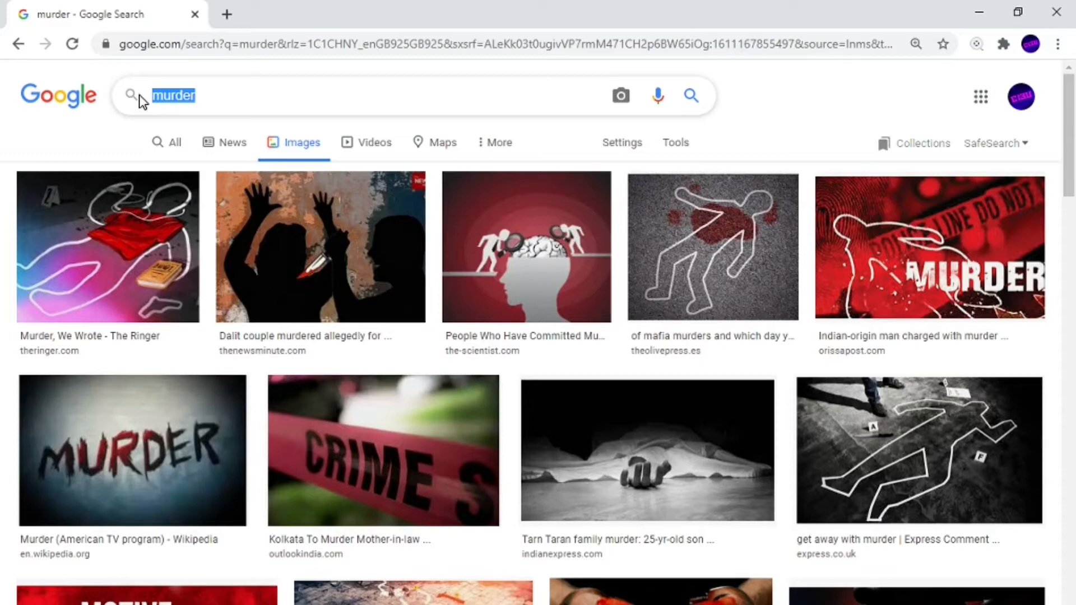
pyautogui.write('red')
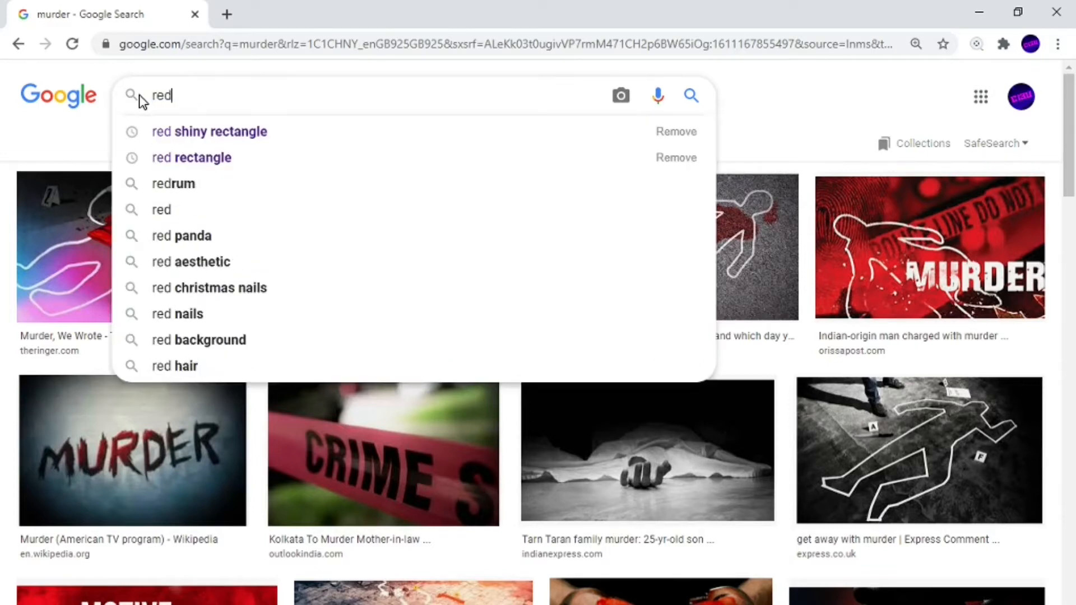
pyautogui.write(' rec')
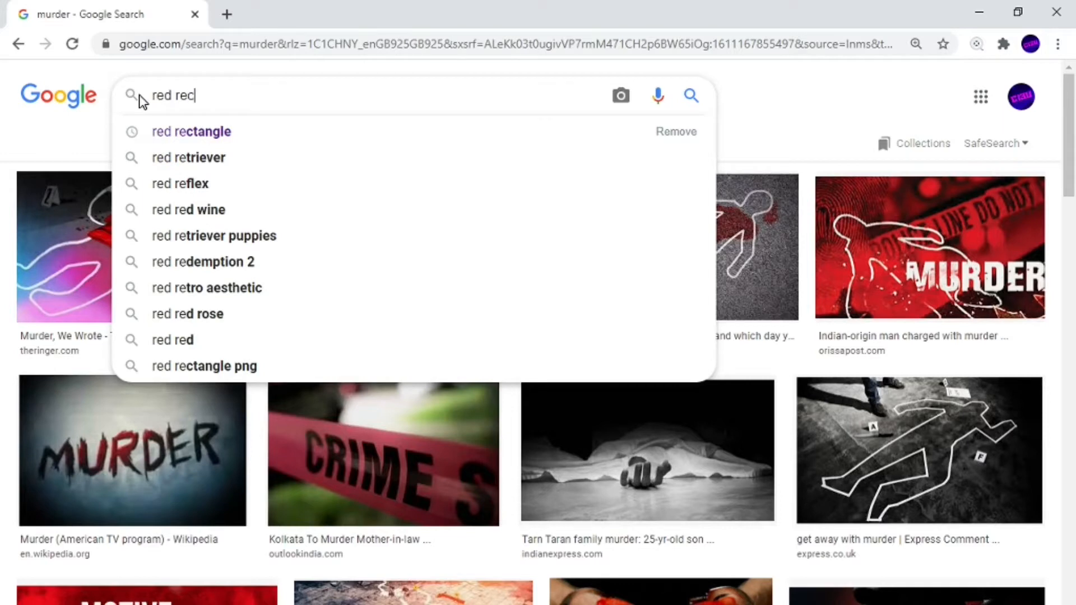
pyautogui.write('t')
pyautogui.rightClick(191, 135)
pyautogui.press('Escape')
pyautogui.click(191, 134)
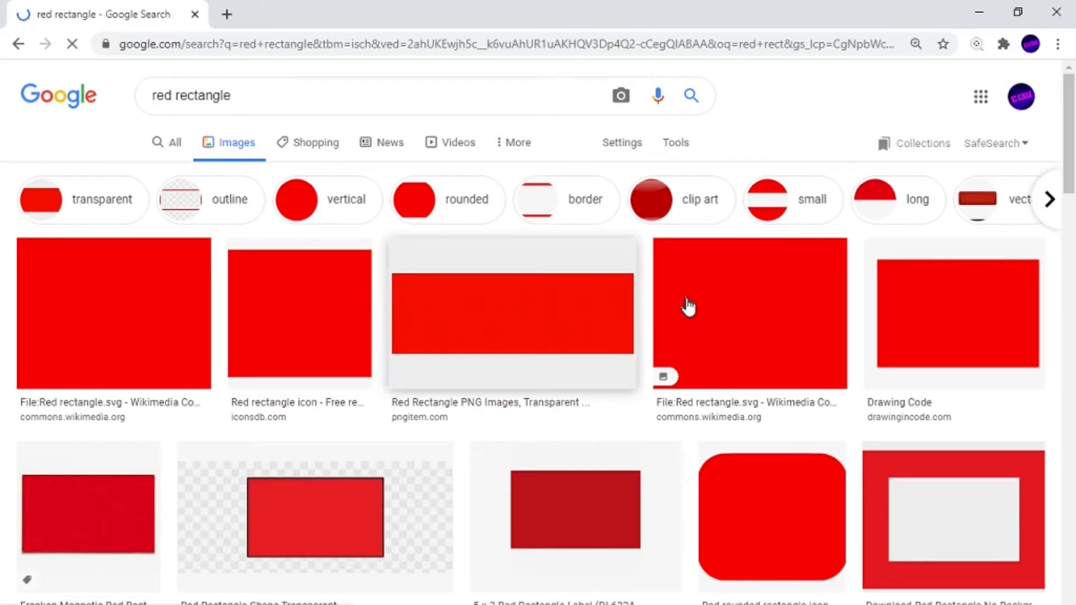
# Save the Drawing Code red rectangle image to the Downloads folder as "red rectangle".
pyautogui.rightClick(953, 296)
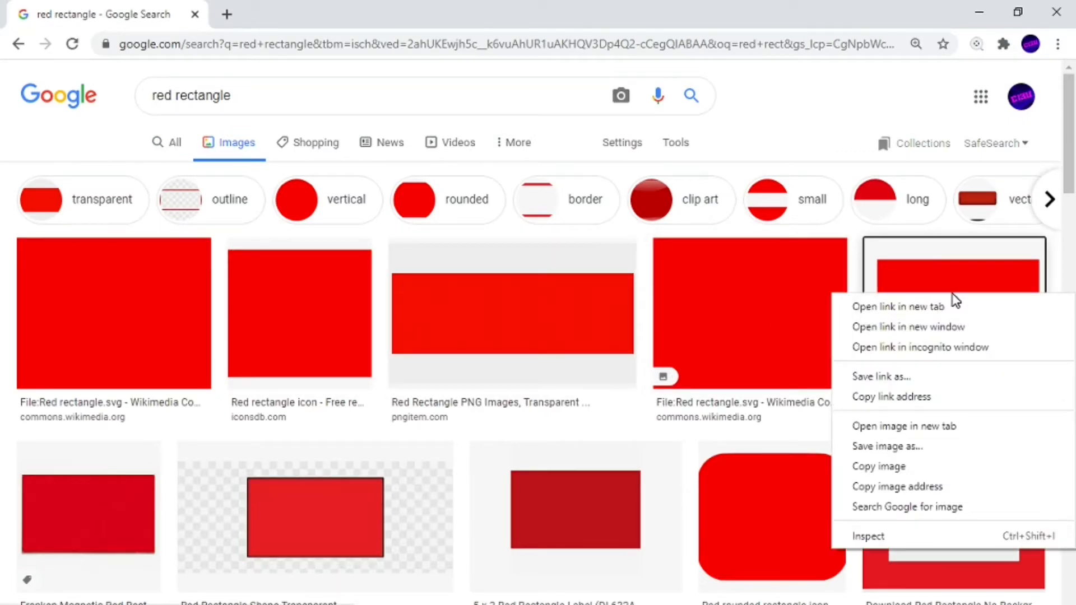
pyautogui.click(912, 449)
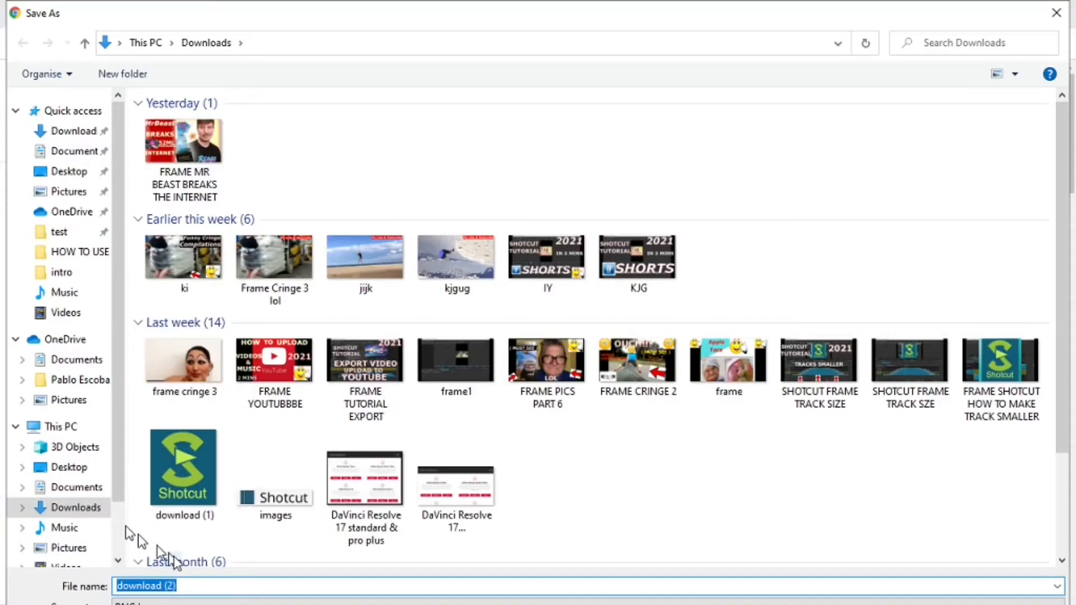
pyautogui.write('red recta')
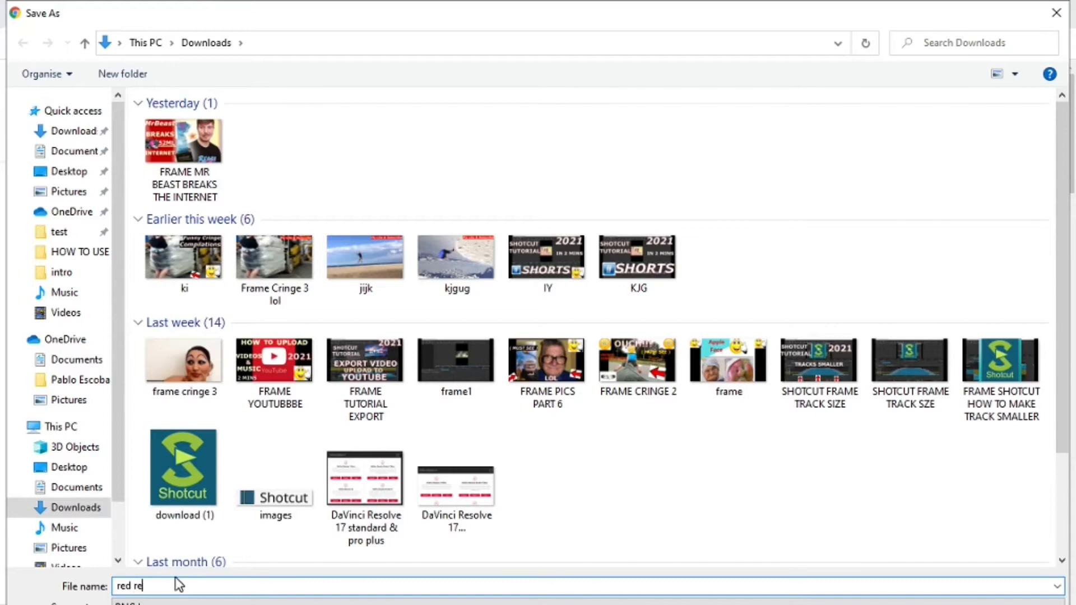
pyautogui.write('ngle')
pyautogui.press('Return')
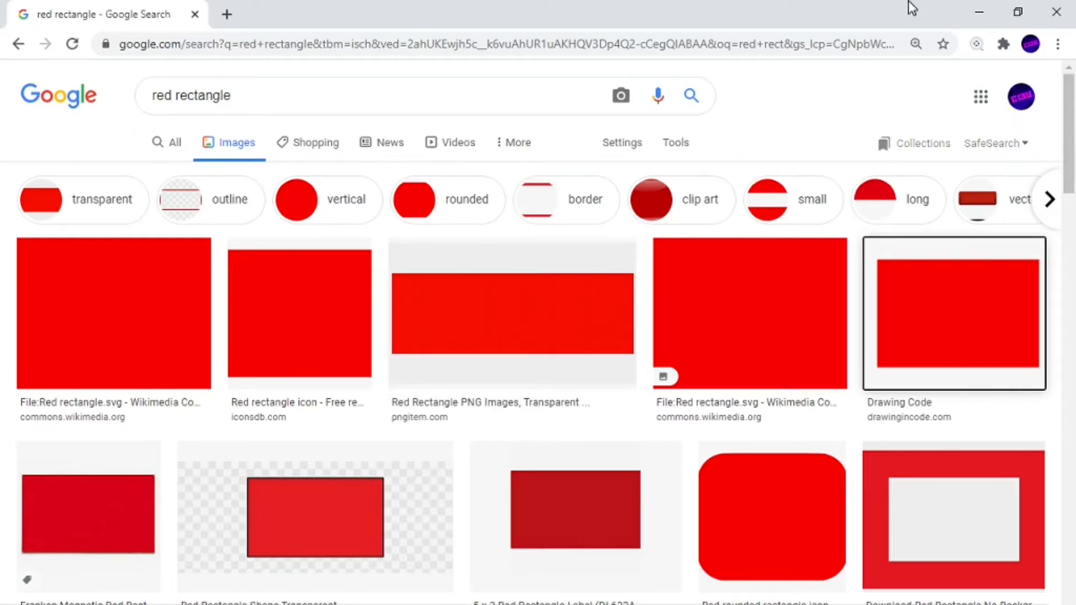
# Search Google for "shotcut" and switch from image results to all web results.
pyautogui.click(243, 95)
pyautogui.moveTo(243, 96); pyautogui.dragTo(133, 96)
pyautogui.write('sho')
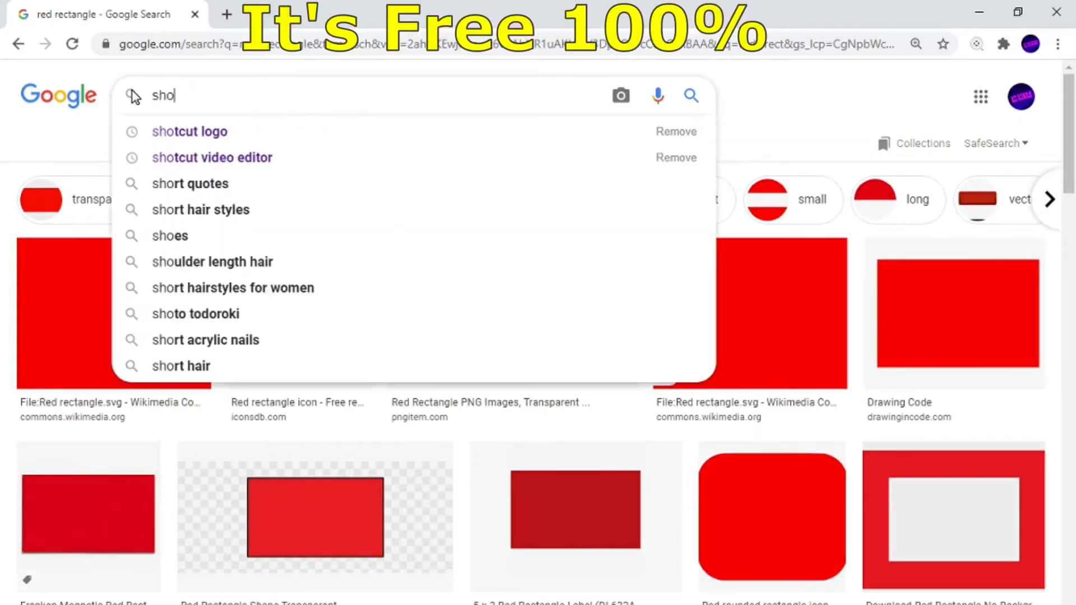
pyautogui.write('tcut')
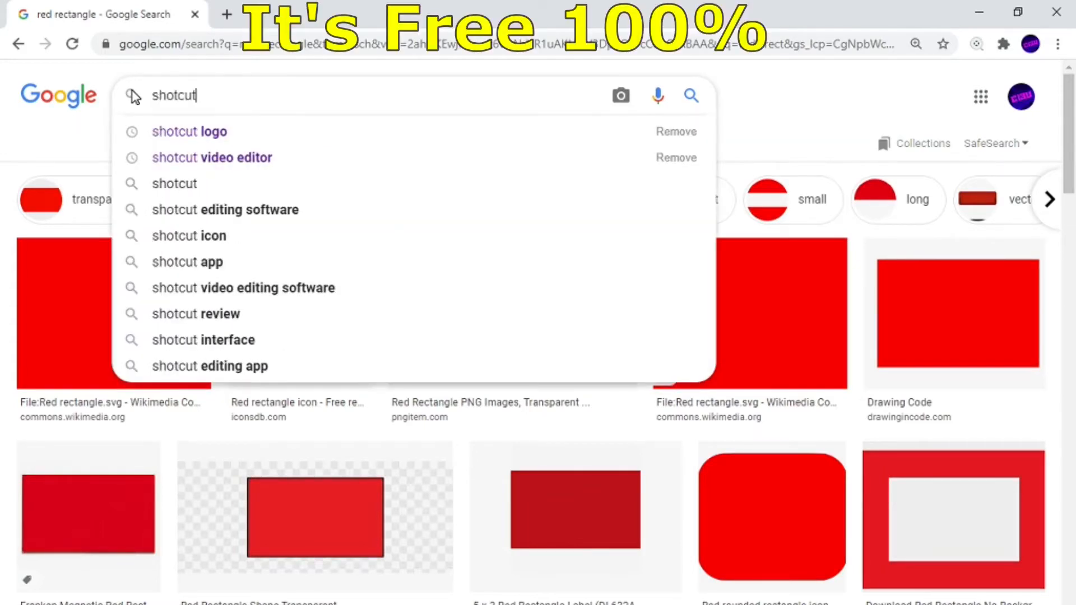
pyautogui.press('Return')
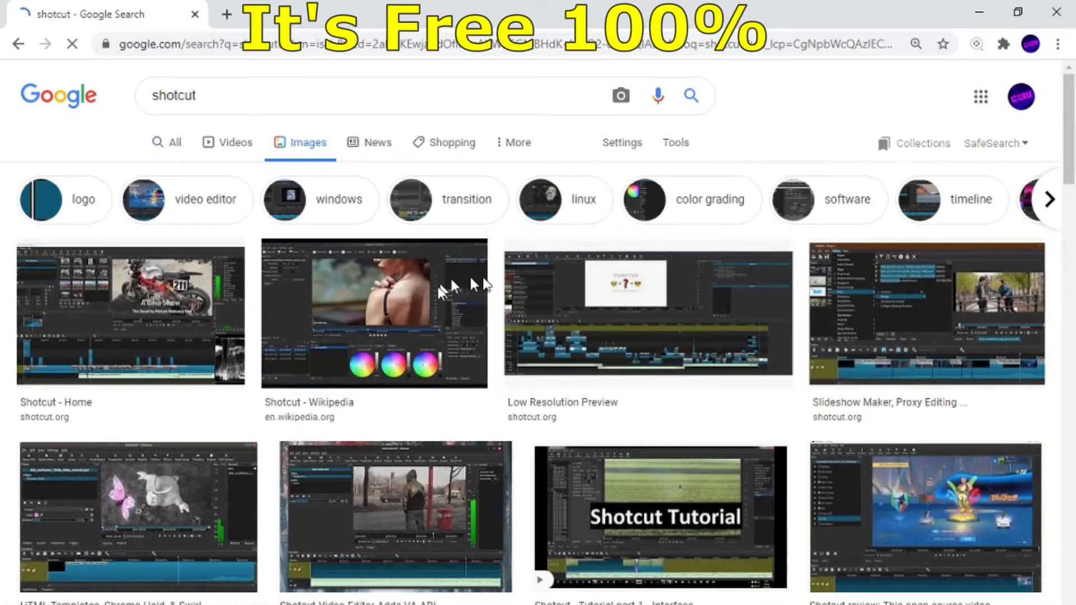
pyautogui.click(167, 147)
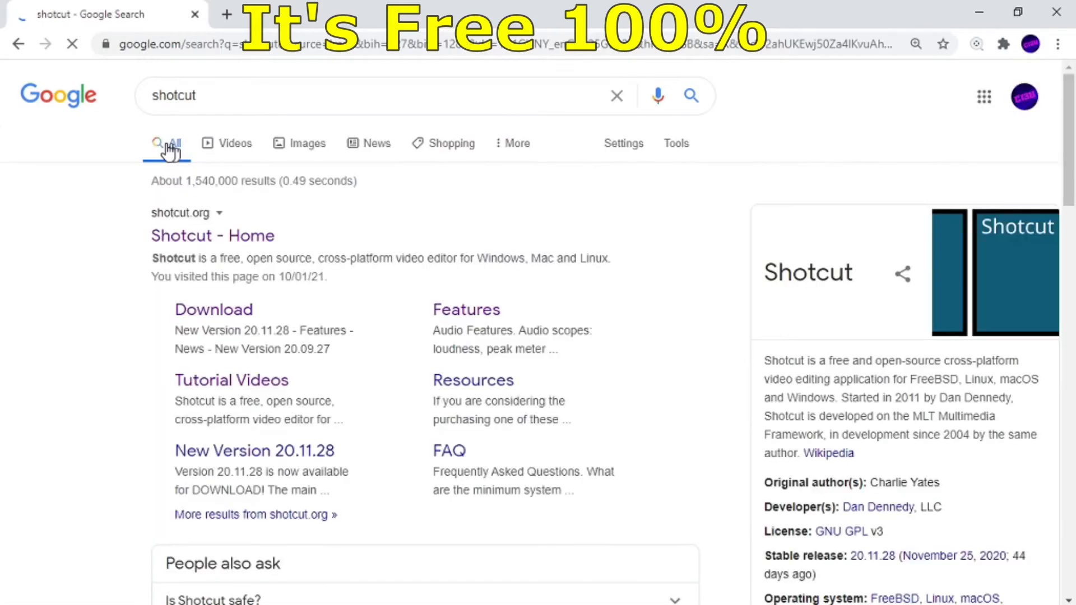
# Open the Shotcut website from the results and look over its download page.
pyautogui.click(200, 241)
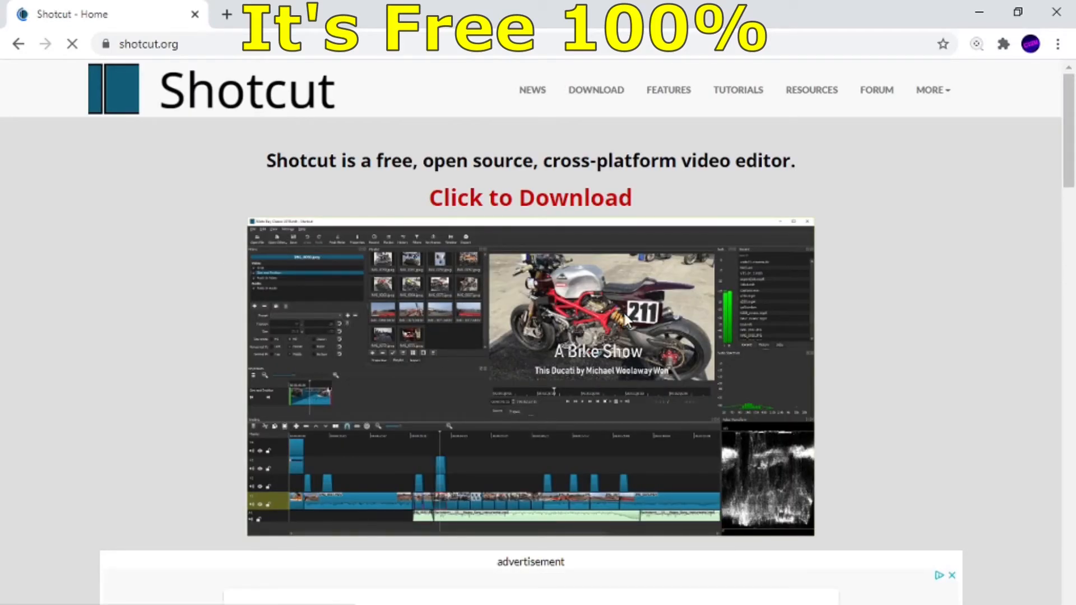
pyautogui.moveTo(1069, 163); pyautogui.dragTo(1070, 175)
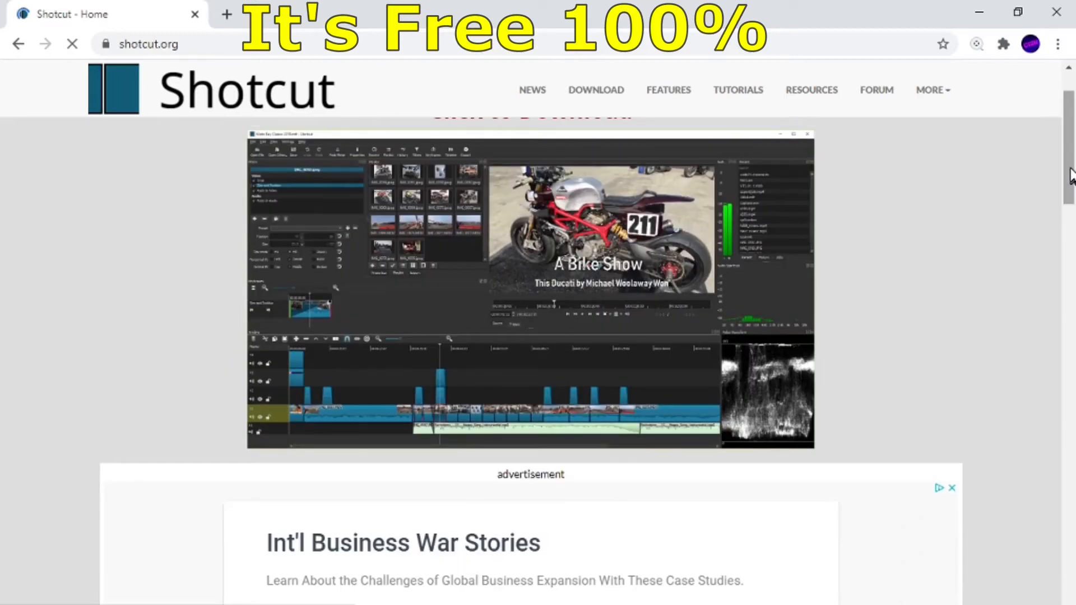
pyautogui.click(600, 93)
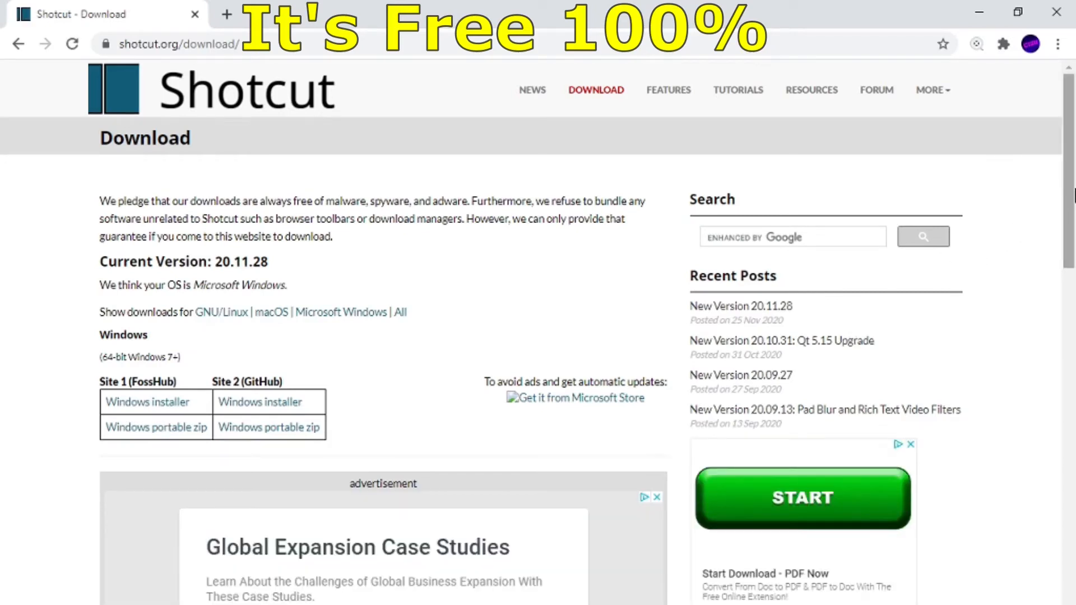
pyautogui.moveTo(1068, 188); pyautogui.dragTo(1061, 220)
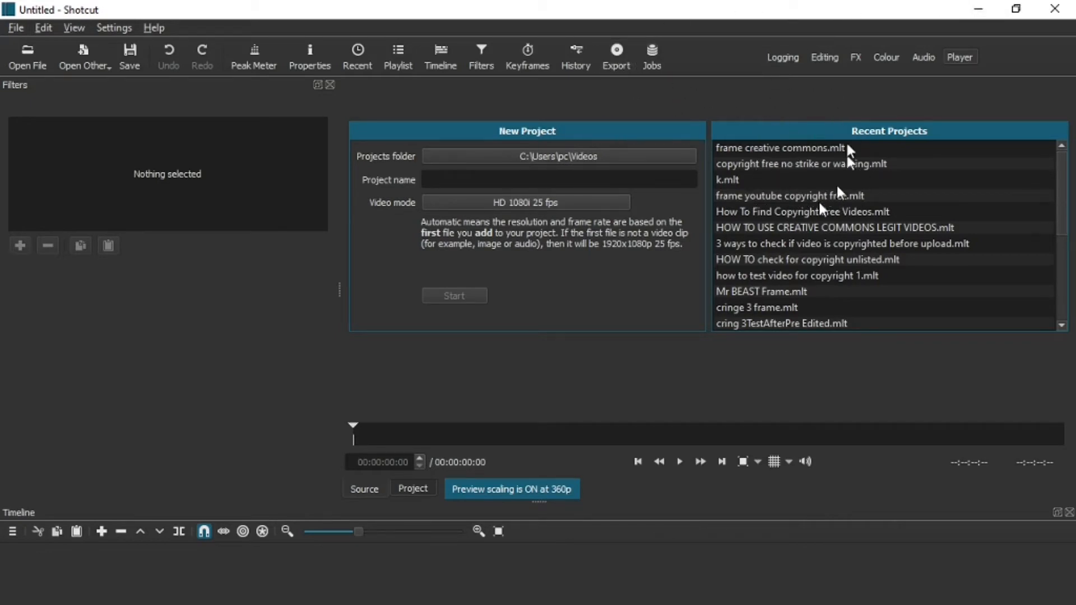
# Switch to Shotcut and start a new project named "Frame Murder Dectives".
pyautogui.click(524, 179)
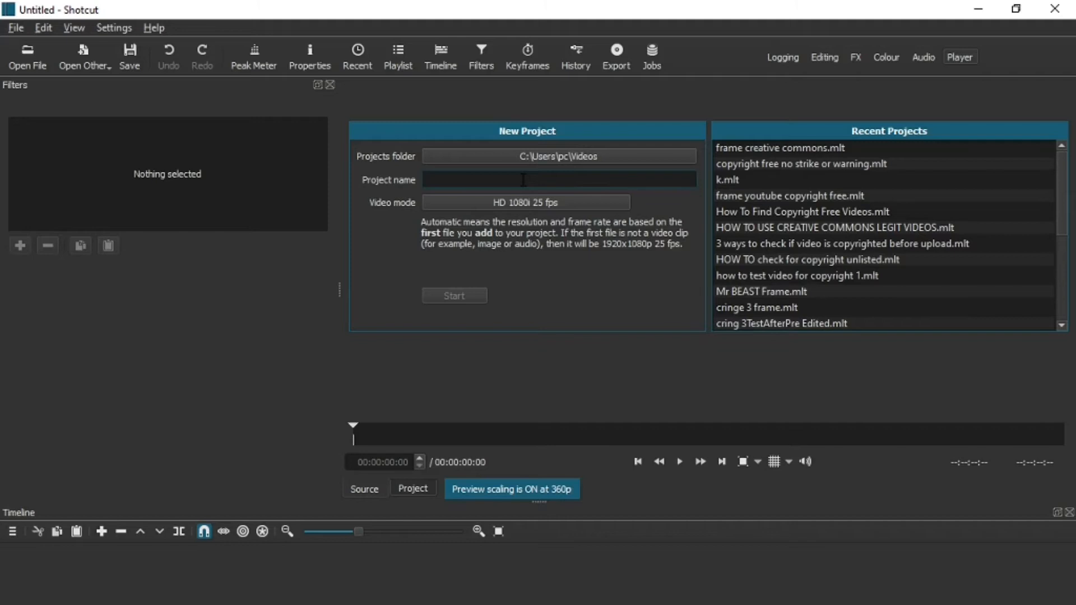
pyautogui.write('Frame Murder Dect')
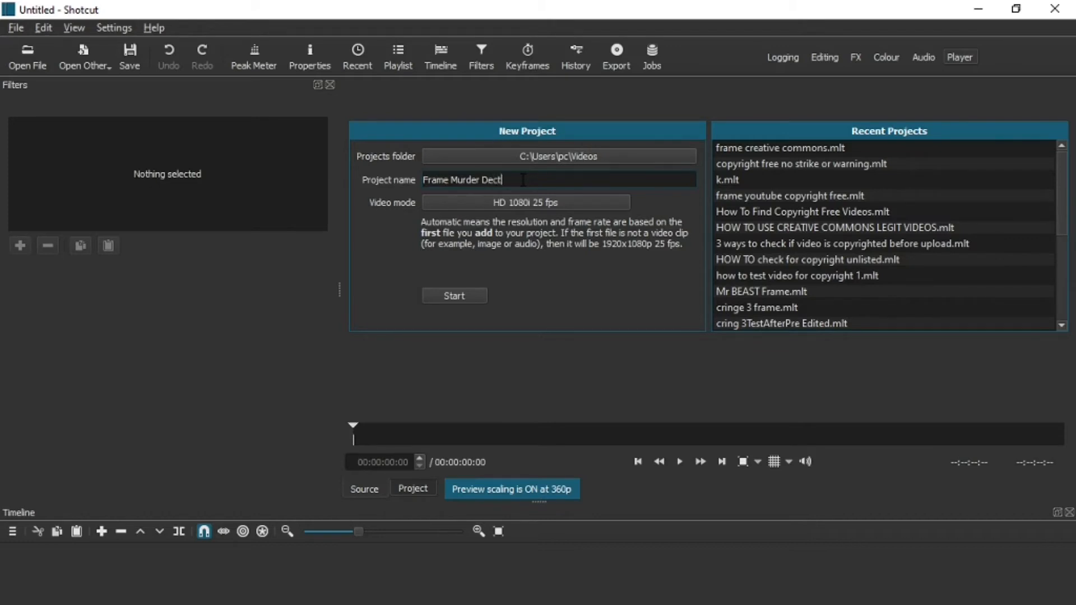
pyautogui.write('ives')
pyautogui.click(455, 295)
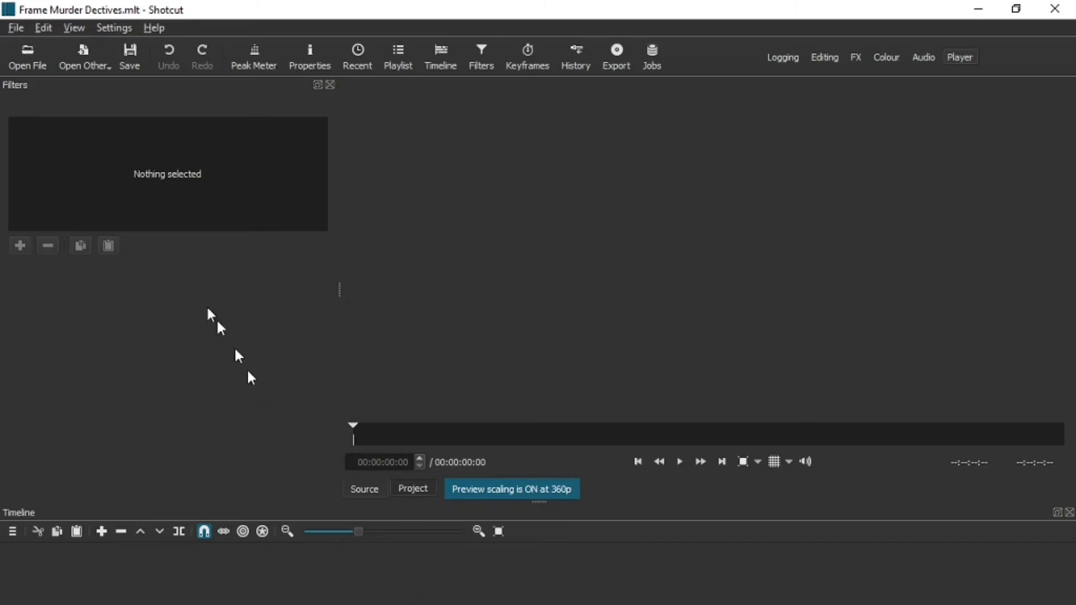
# Open the murder11 image from the Downloads folder and place it at the start of a new video track in the timeline.
pyautogui.click(29, 65)
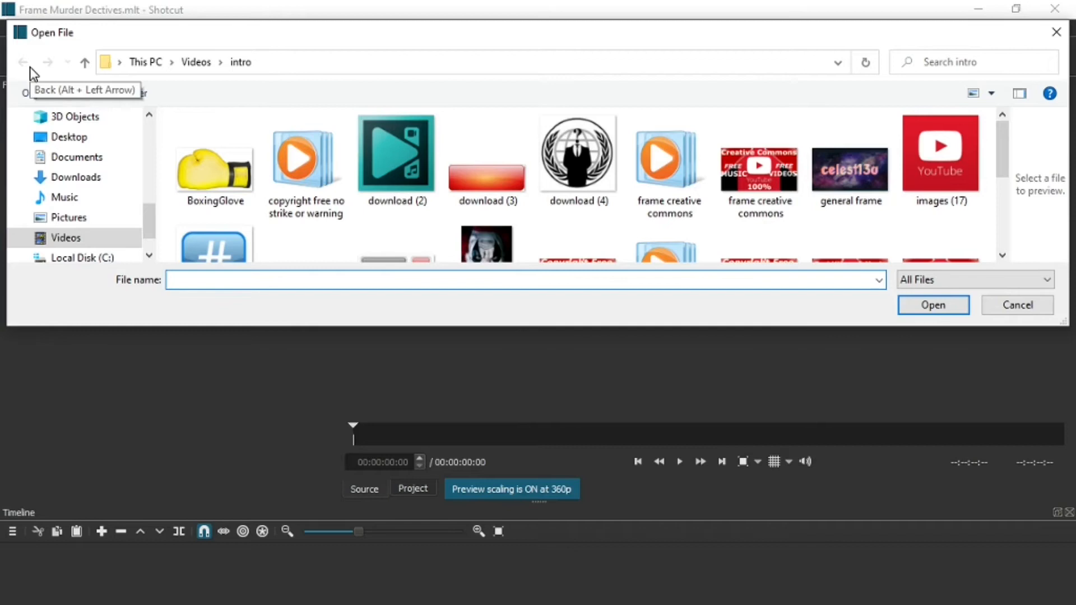
pyautogui.click(78, 163)
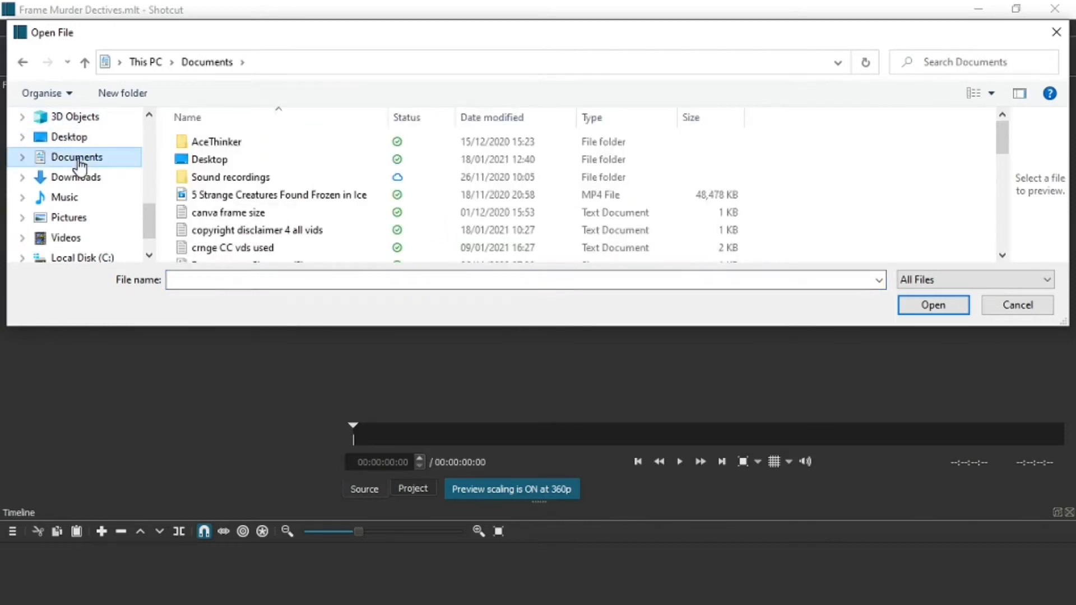
pyautogui.click(88, 180)
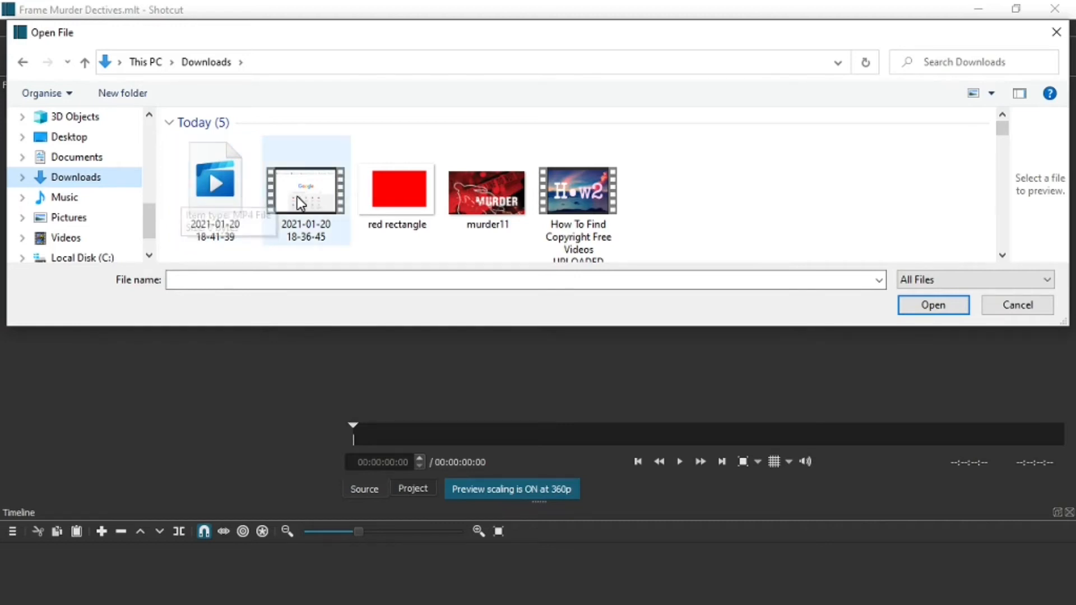
pyautogui.doubleClick(483, 193)
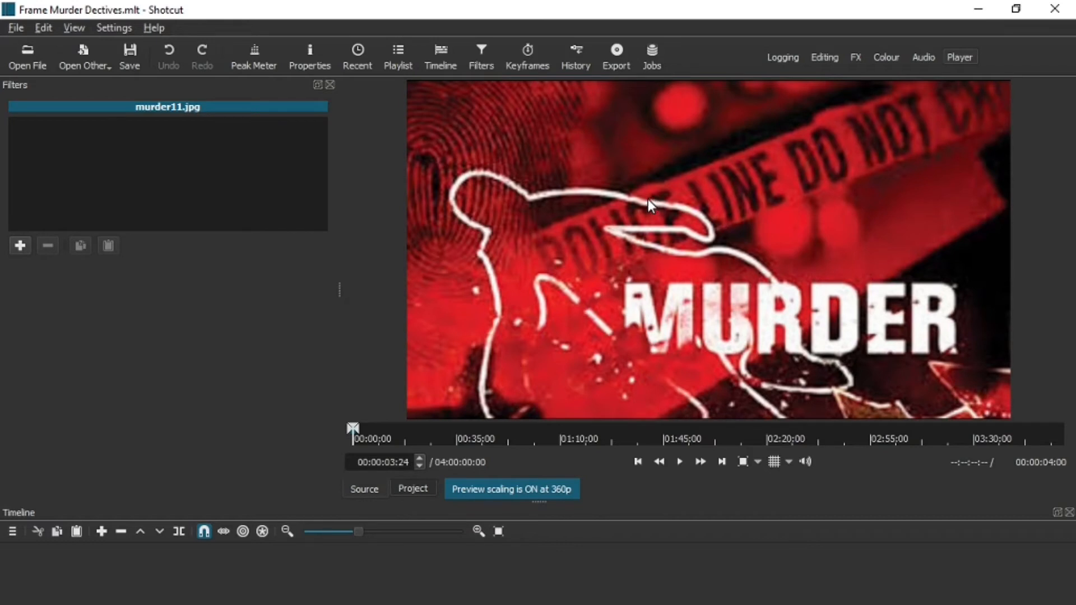
pyautogui.moveTo(648, 199); pyautogui.dragTo(133, 603)
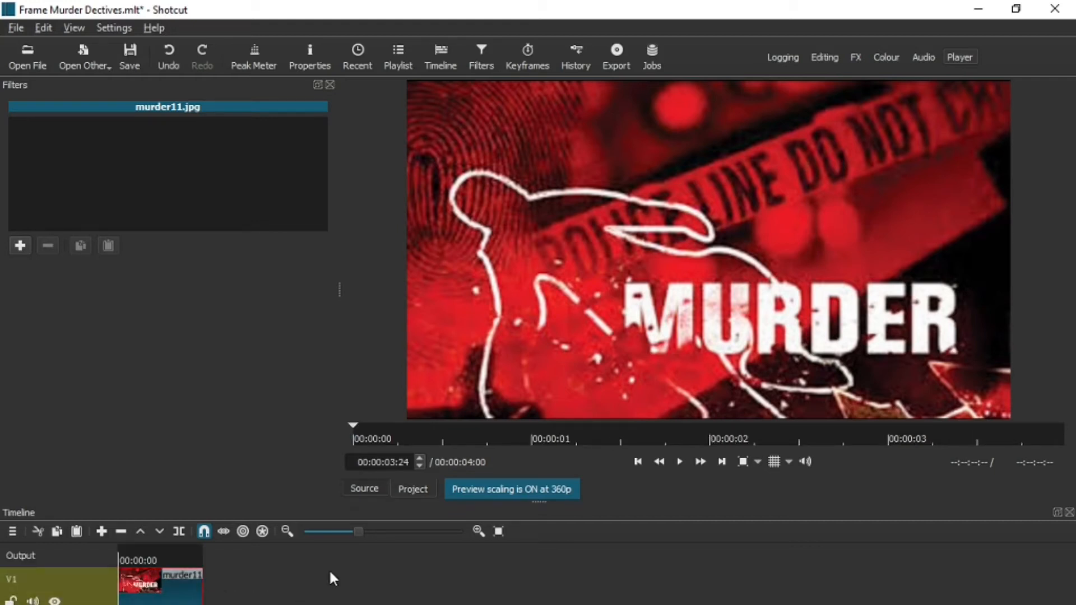
# Fit the murder11 clip to the timeline width, save the project and add a second video track.
pyautogui.click(499, 531)
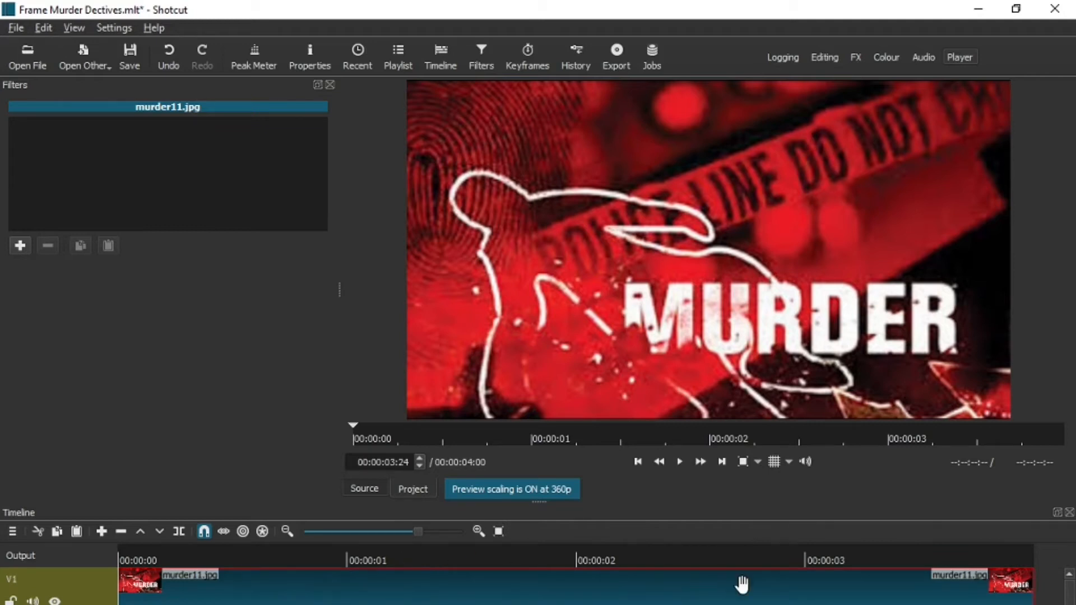
pyautogui.click(130, 55)
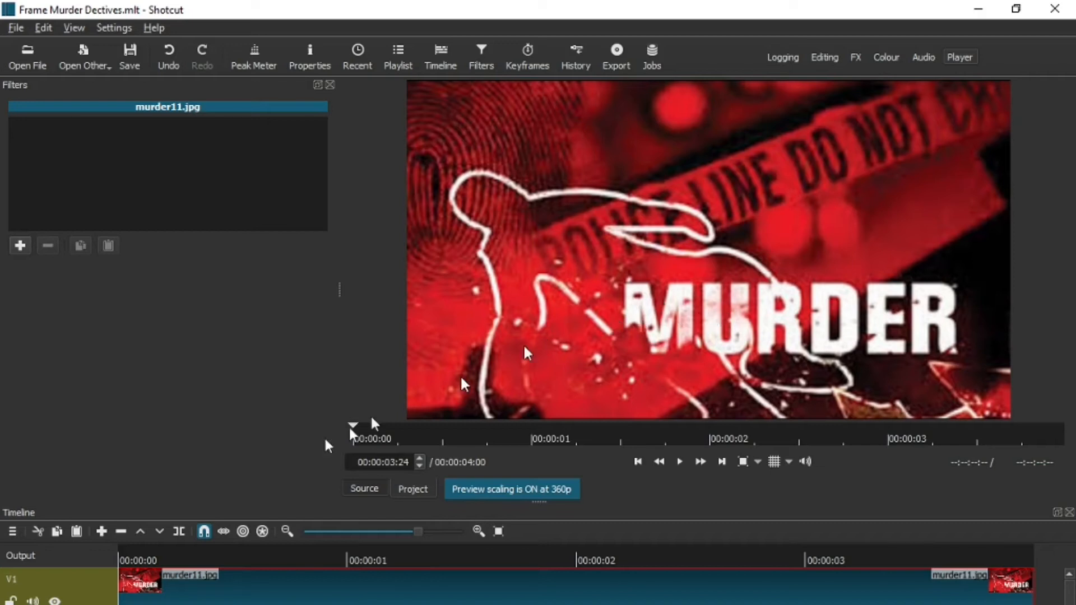
pyautogui.rightClick(86, 593)
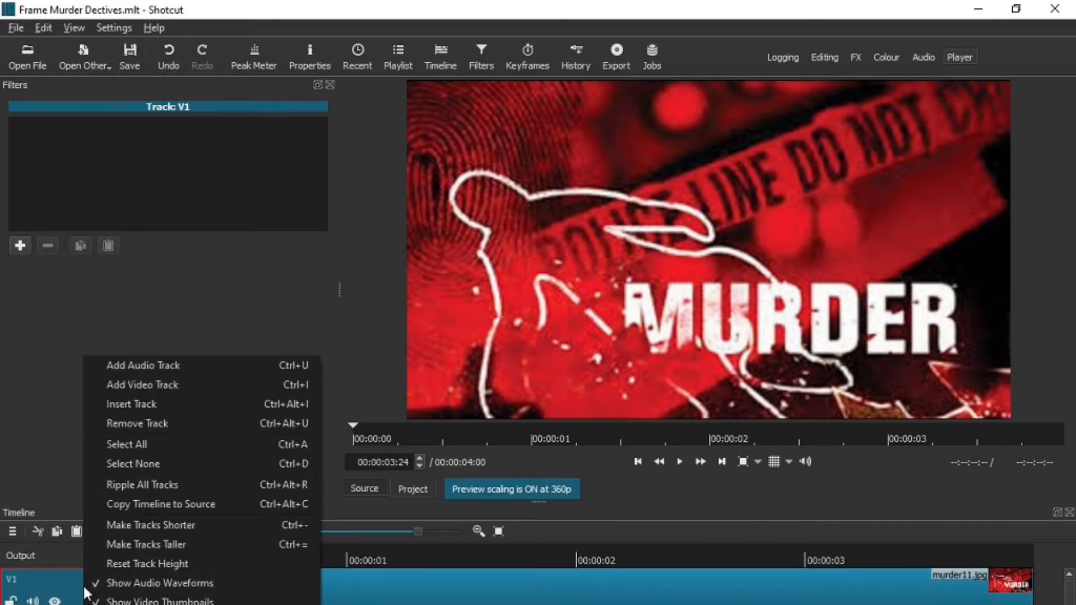
pyautogui.click(157, 388)
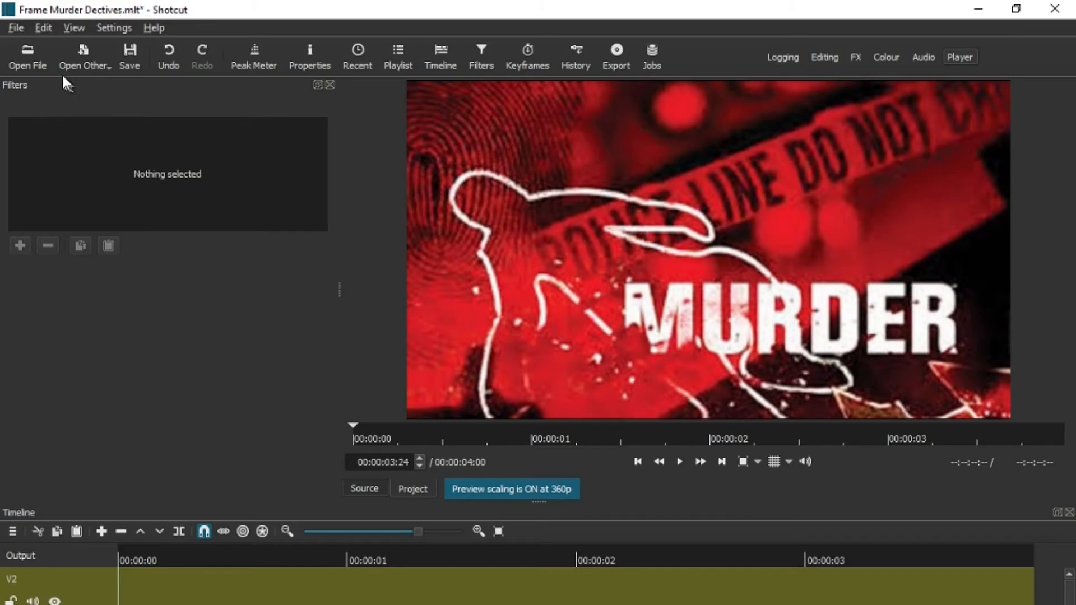
# Open the red rectangle image from the Downloads folder.
pyautogui.click(39, 52)
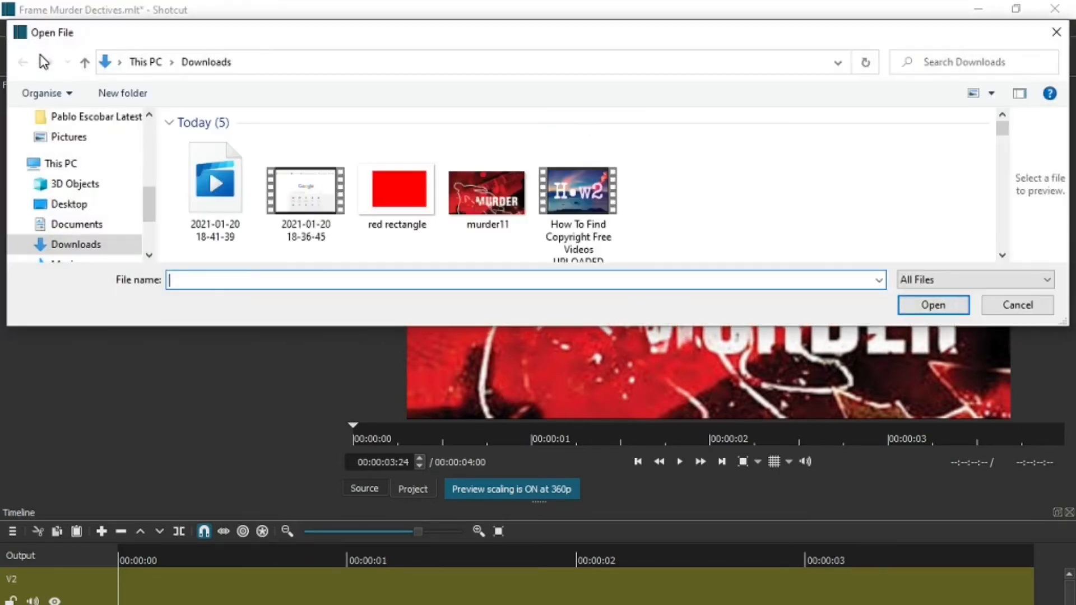
pyautogui.click(399, 203)
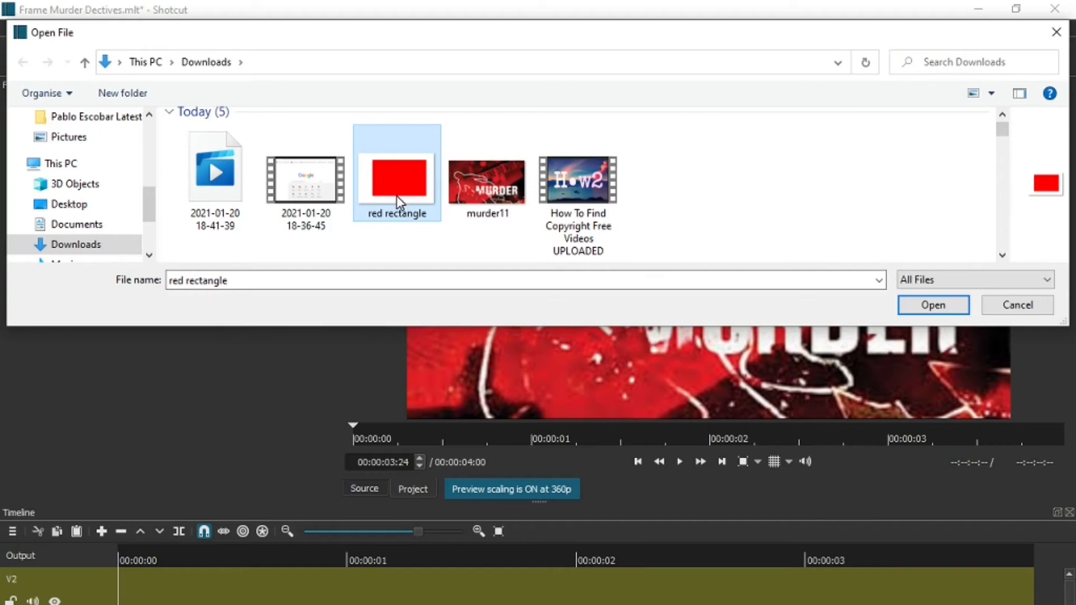
pyautogui.doubleClick(395, 196)
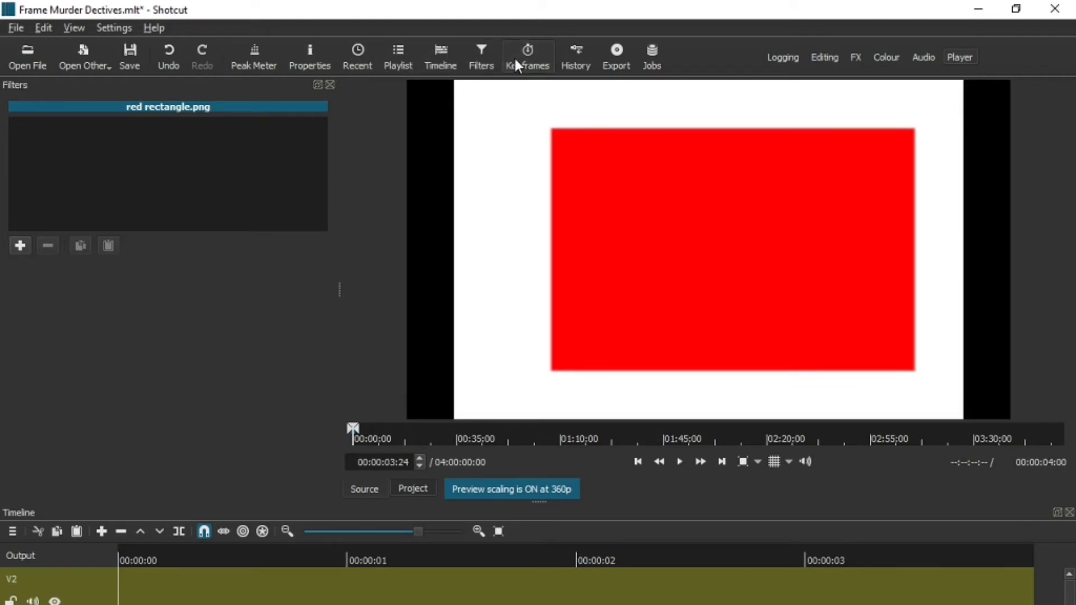
pyautogui.click(528, 65)
pyautogui.click(586, 55)
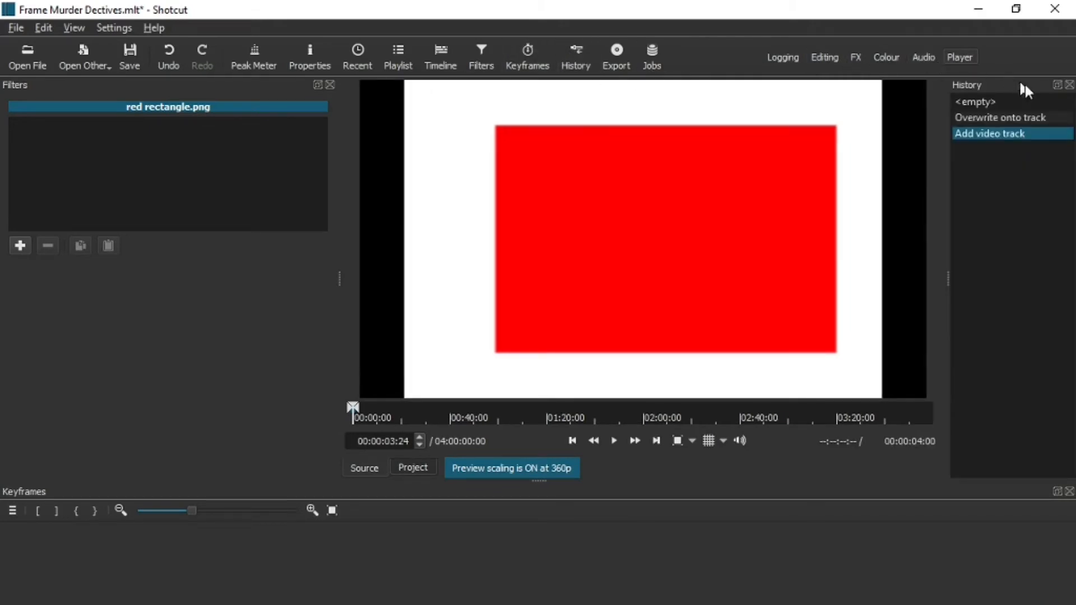
pyautogui.click(1070, 85)
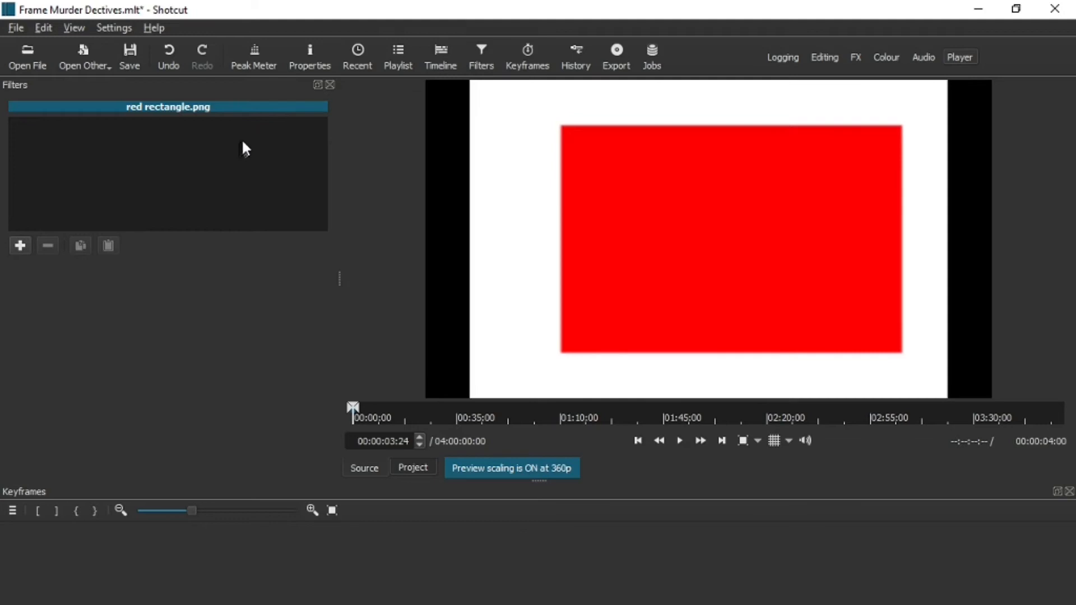
pyautogui.click(428, 64)
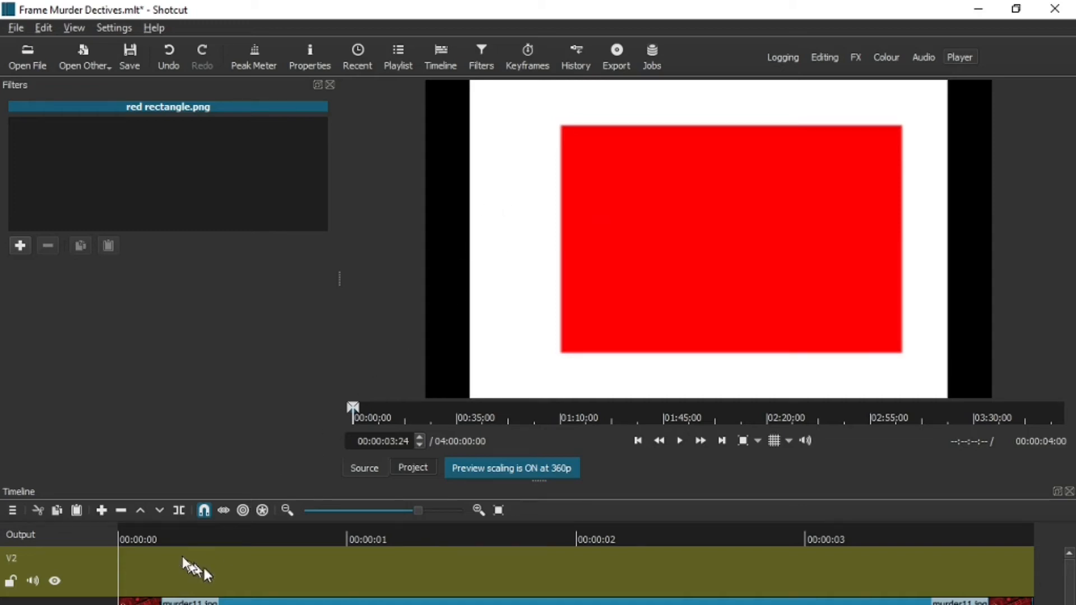
# Add the Size, Position & Rotate filter to the red rectangle image.
pyautogui.click(22, 250)
pyautogui.scroll(-2, 23, 250)
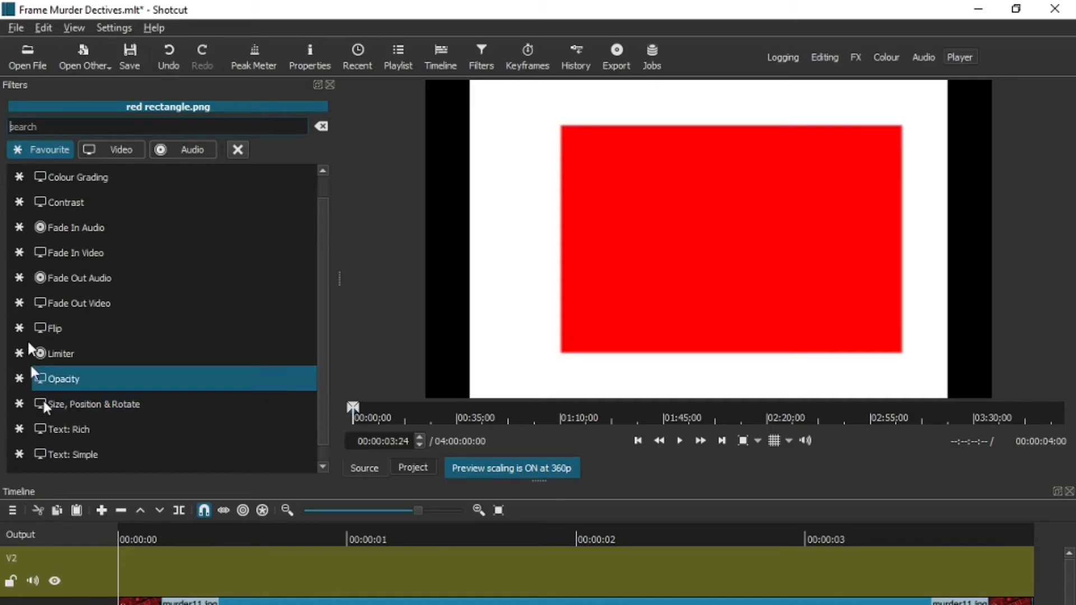
pyautogui.write('si')
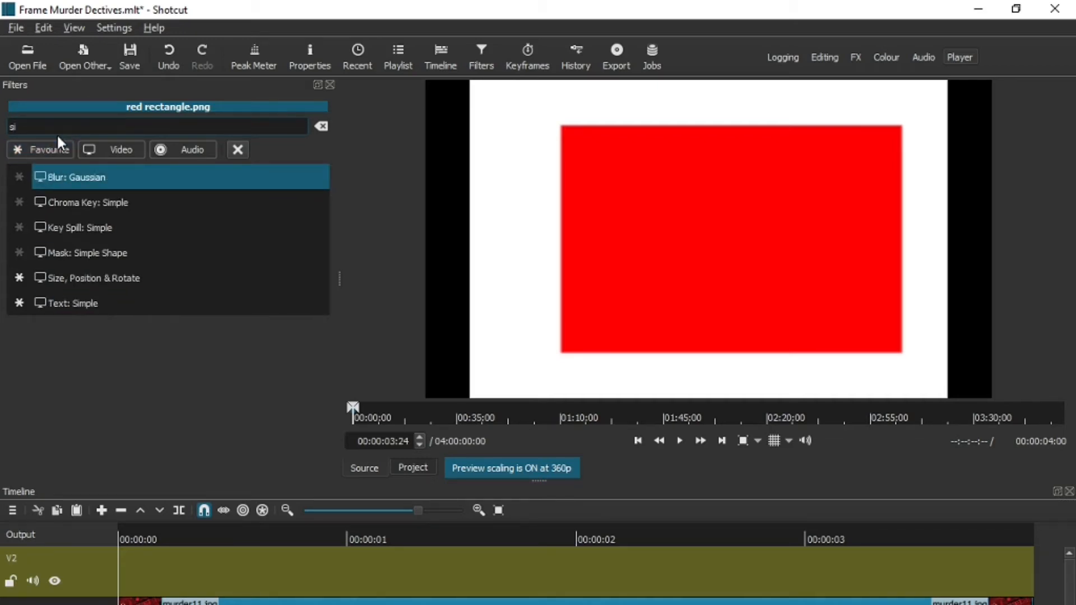
pyautogui.write('zww')
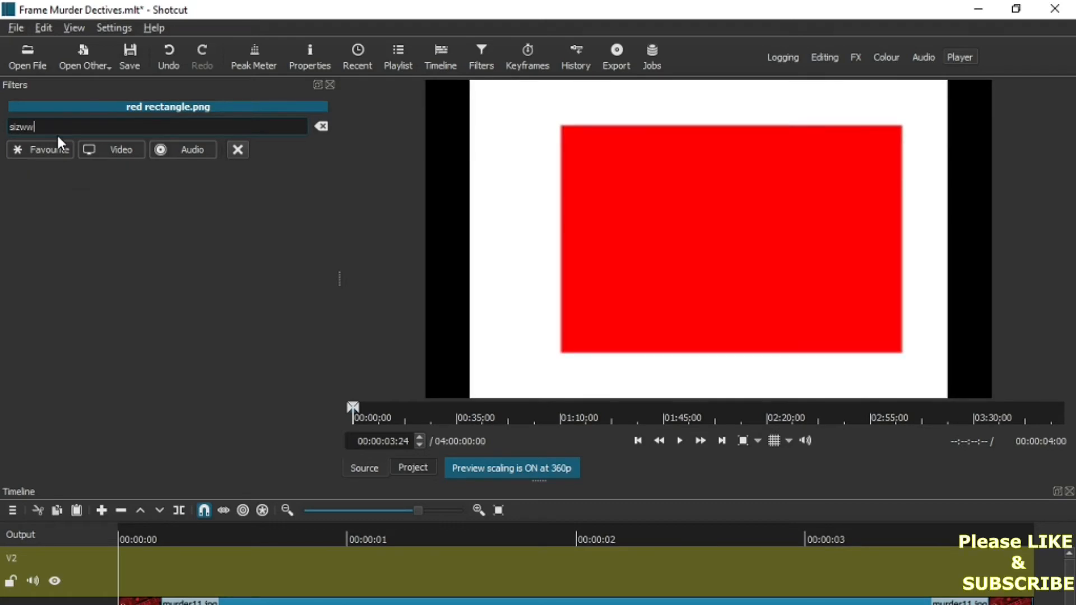
pyautogui.press('BackSpace')
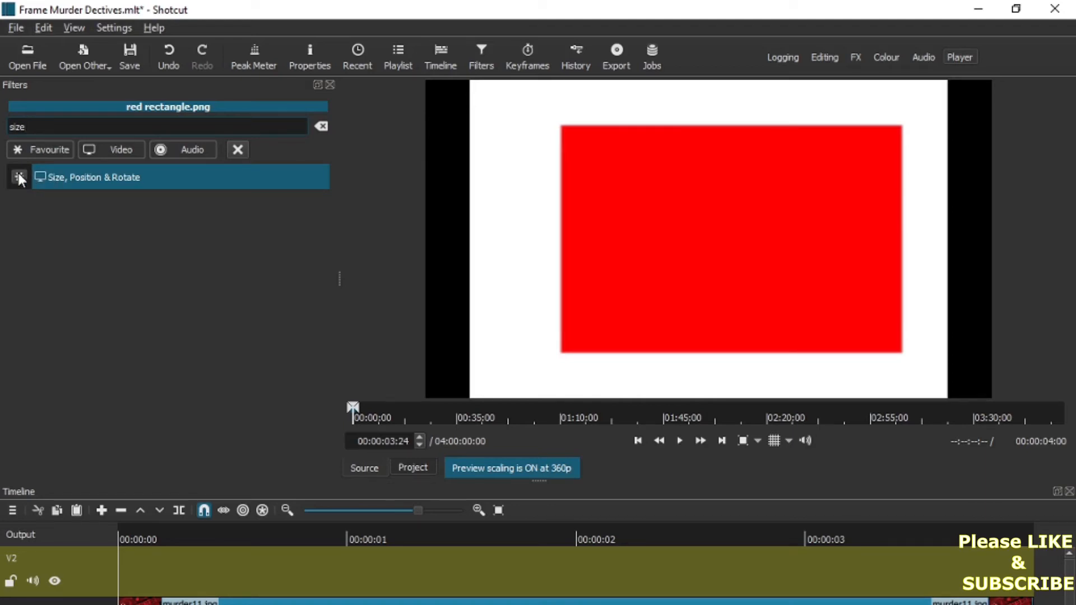
pyautogui.click(75, 177)
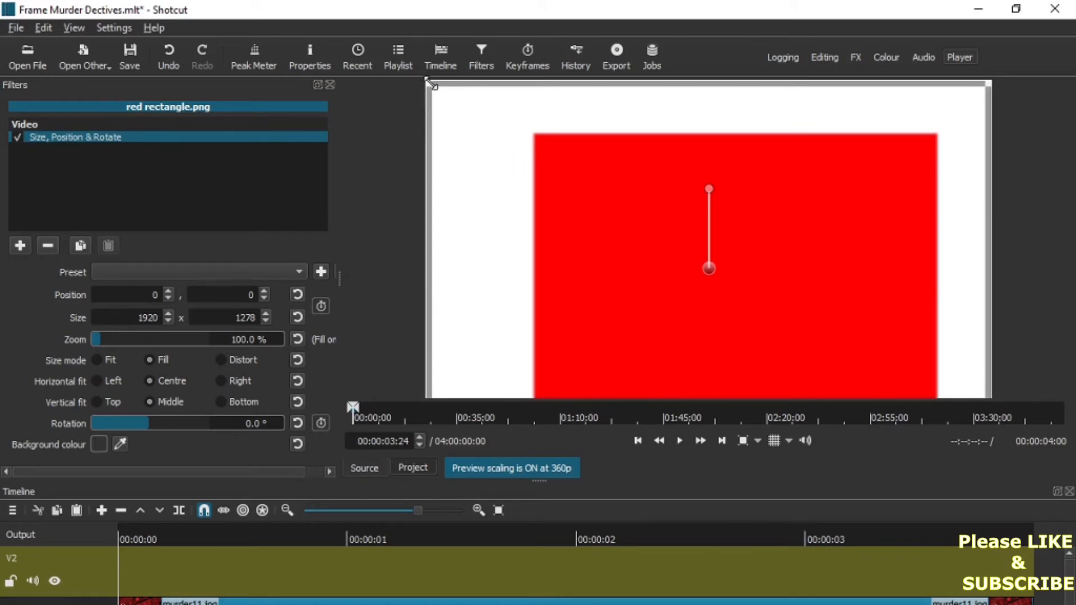
# Shrink the red rectangle to about 1029 x 685 at position 791, 165 and place it at the start of track V2.
pyautogui.moveTo(427, 88); pyautogui.dragTo(899, 274)
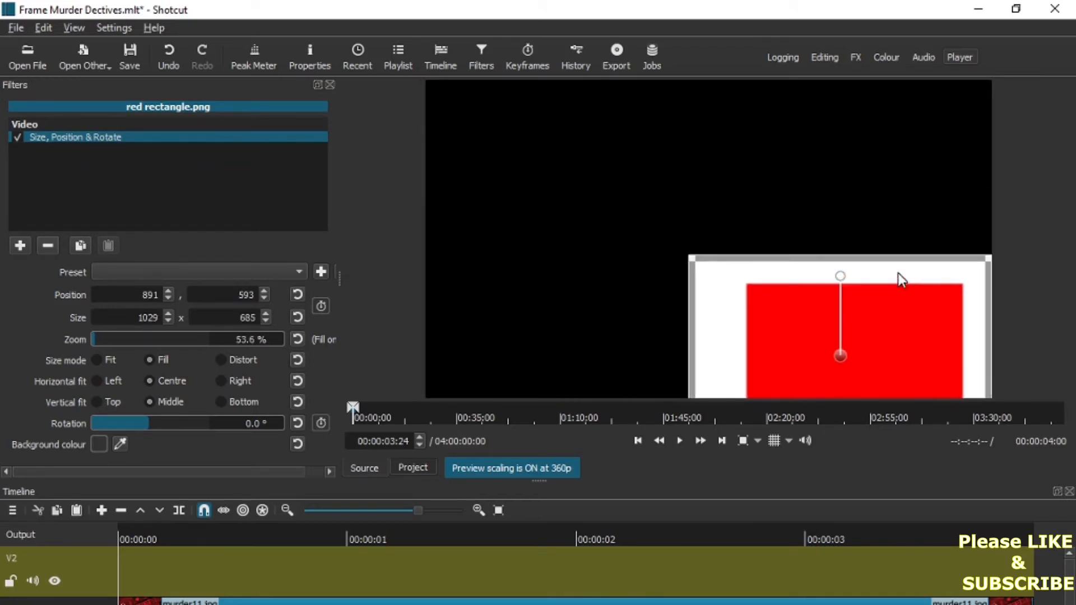
pyautogui.moveTo(840, 357); pyautogui.dragTo(811, 229)
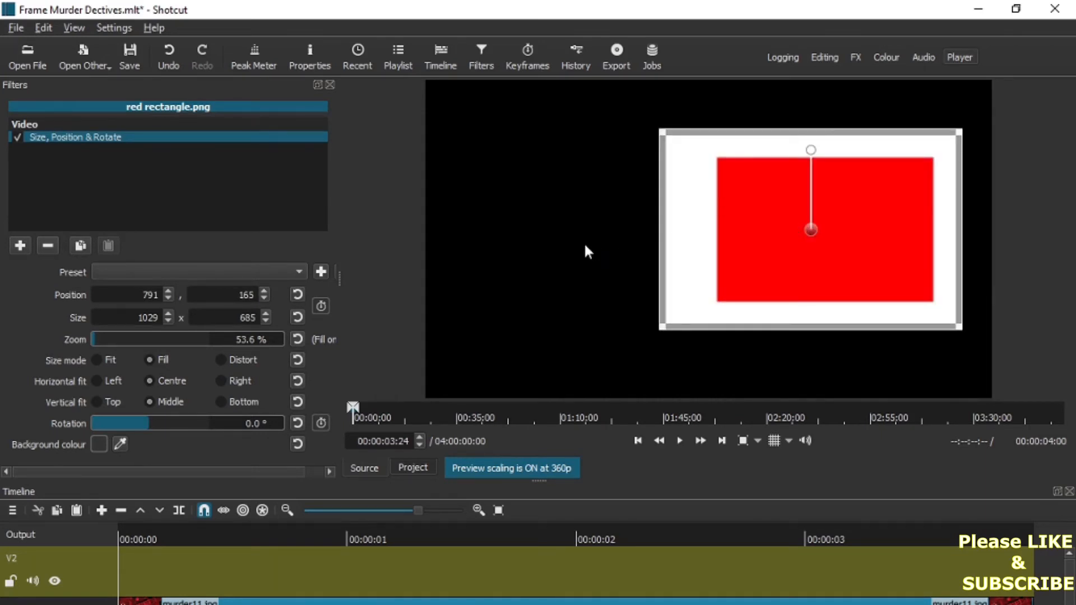
pyautogui.moveTo(530, 168); pyautogui.dragTo(122, 571)
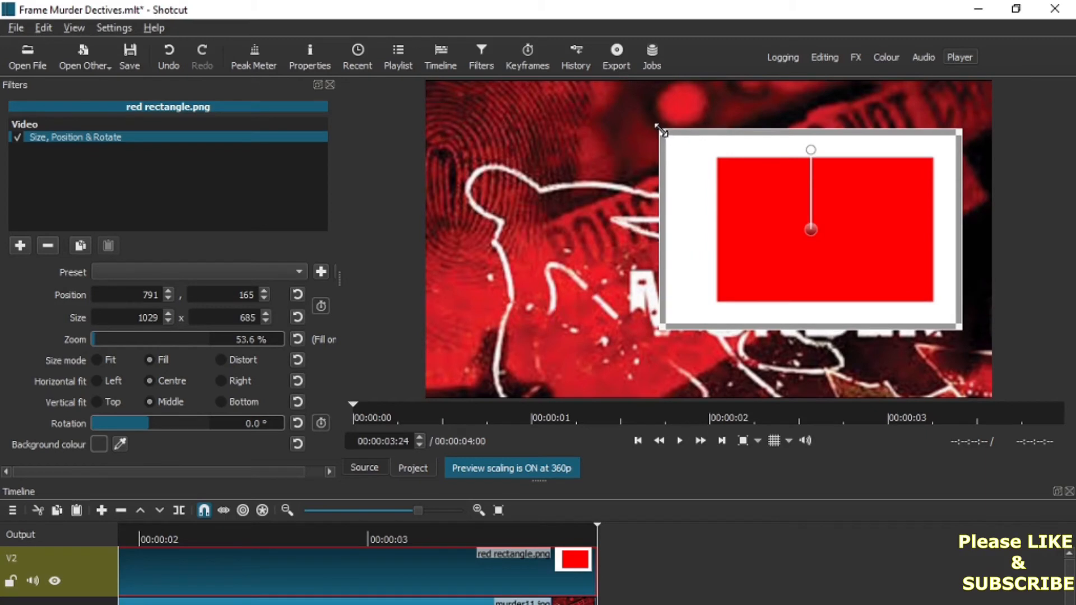
# Resize the red rectangle to about 789 x 525, move it to the frame's upper-right corner at about 1133, -49, and save the project.
pyautogui.moveTo(660, 130); pyautogui.dragTo(688, 183)
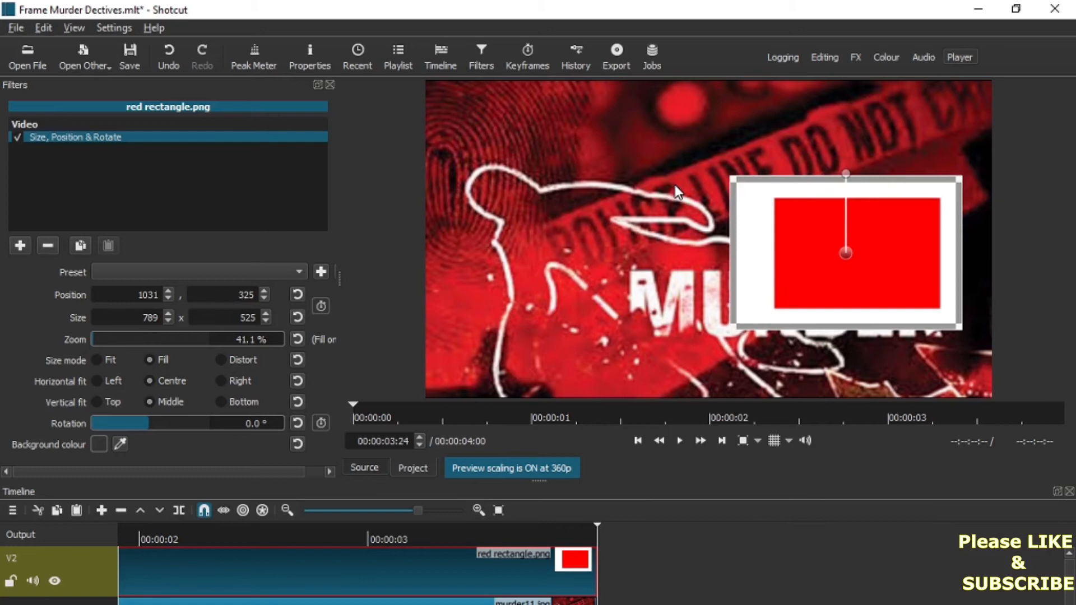
pyautogui.moveTo(850, 250); pyautogui.dragTo(881, 136)
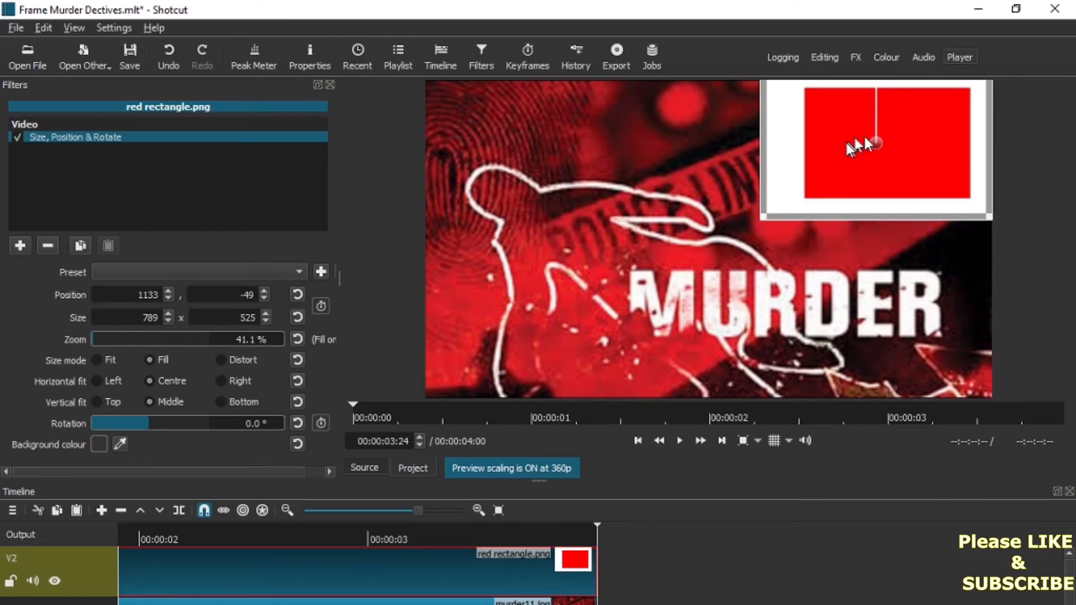
pyautogui.hscroll(-5, 314, 560)
pyautogui.click(283, 535)
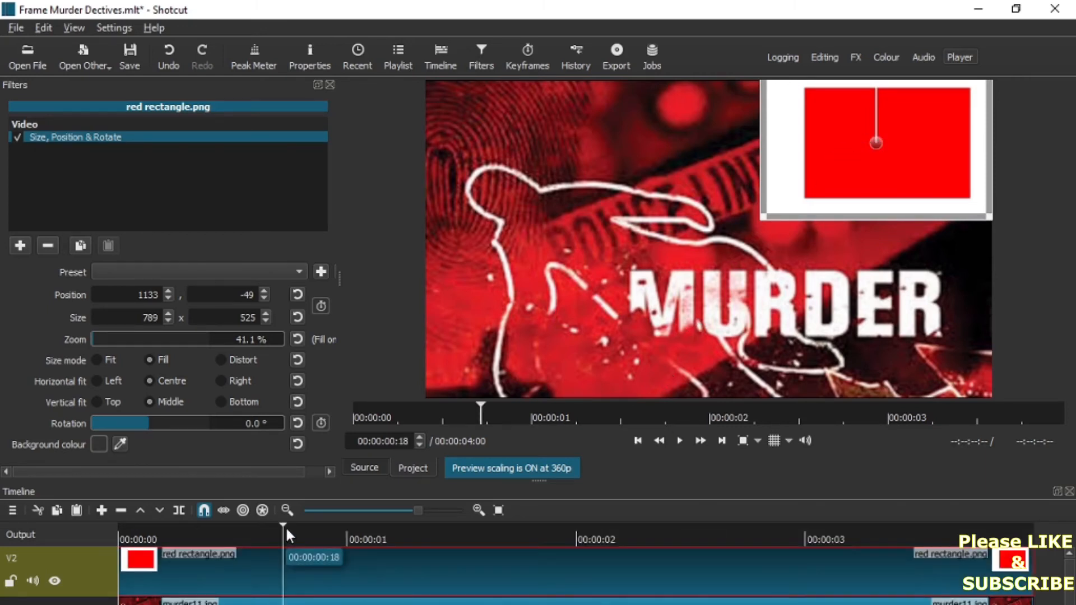
pyautogui.click(493, 536)
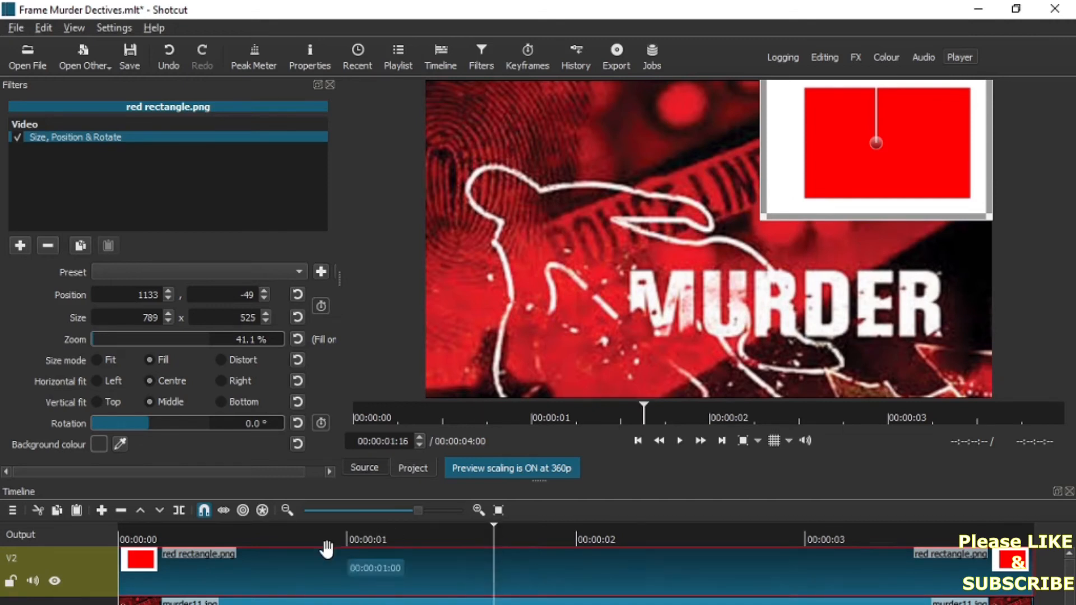
pyautogui.click(129, 65)
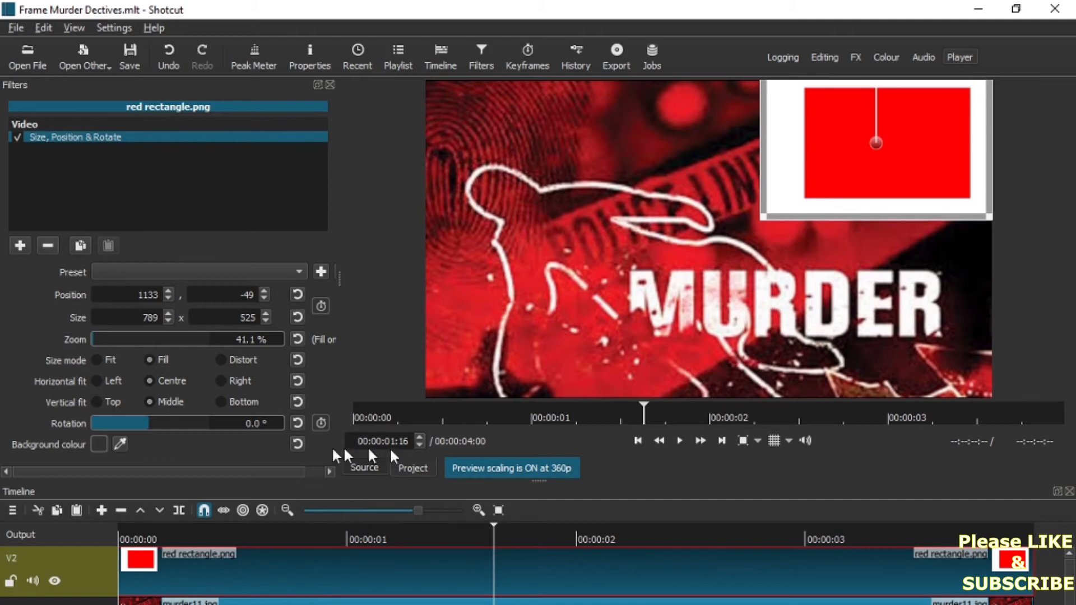
# Add a third video track and create a transparent text clip reading "Part 1".
pyautogui.rightClick(86, 560)
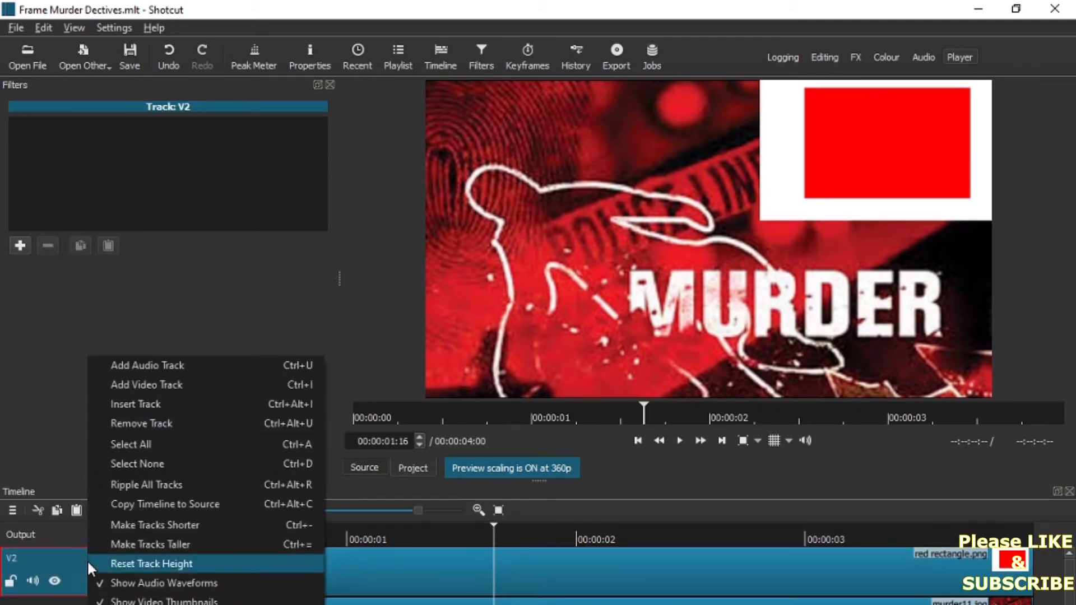
pyautogui.click(202, 386)
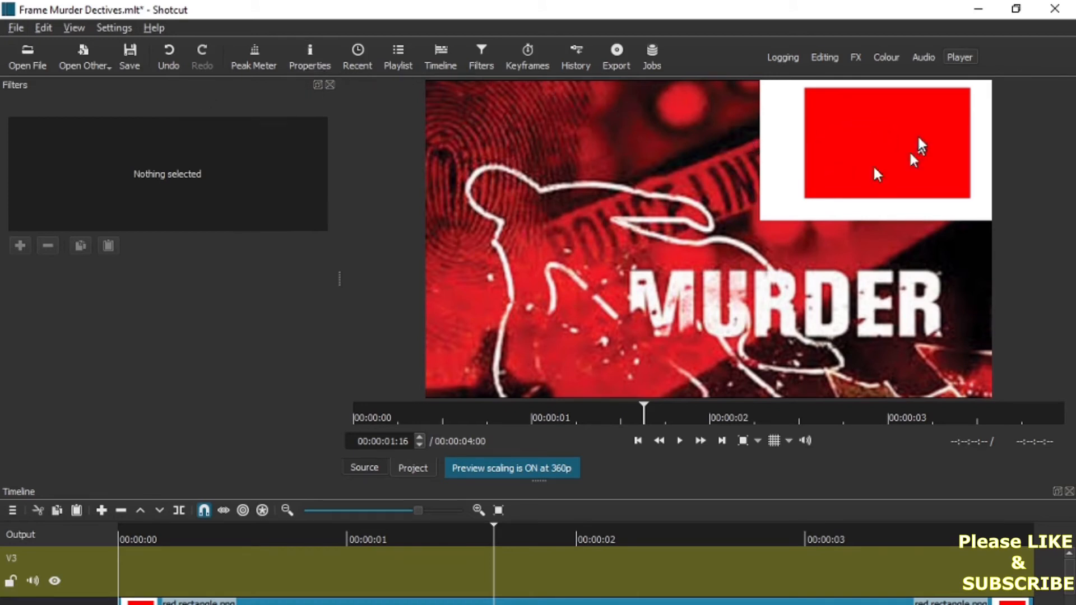
pyautogui.click(88, 63)
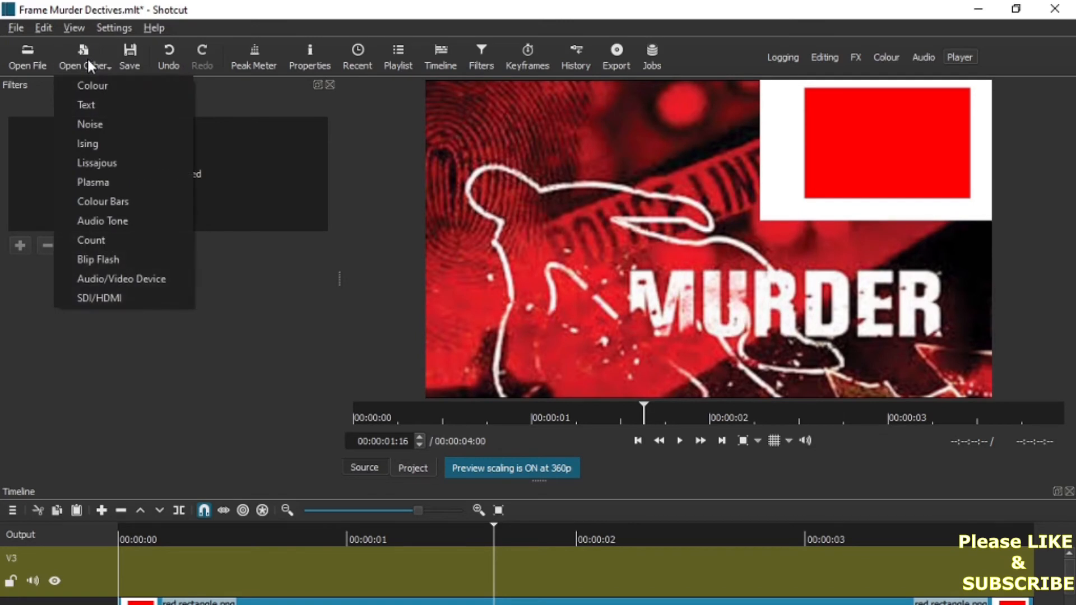
pyautogui.click(93, 106)
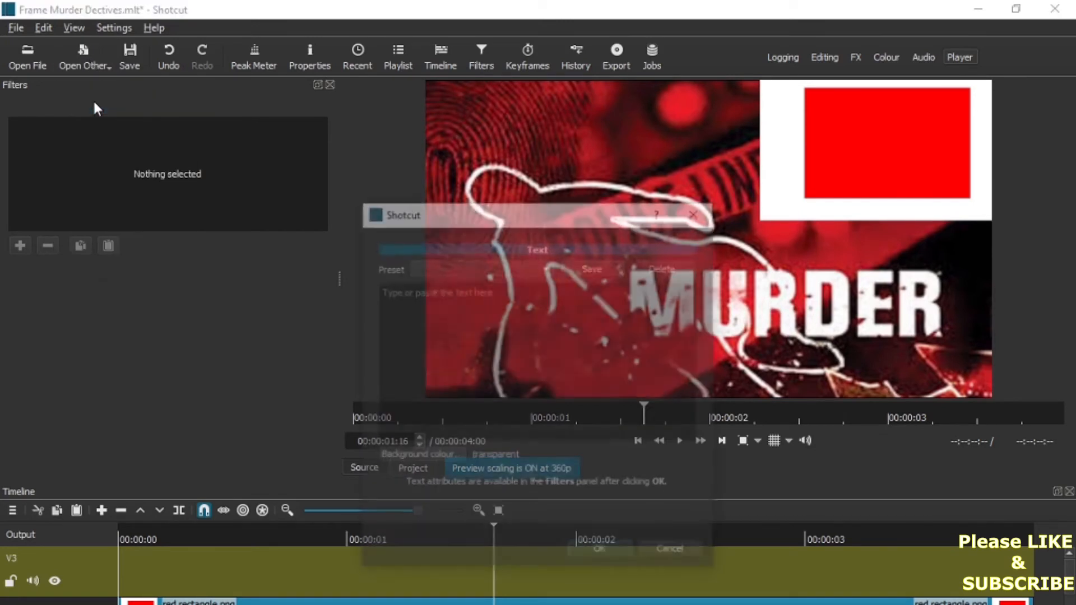
pyautogui.click(392, 297)
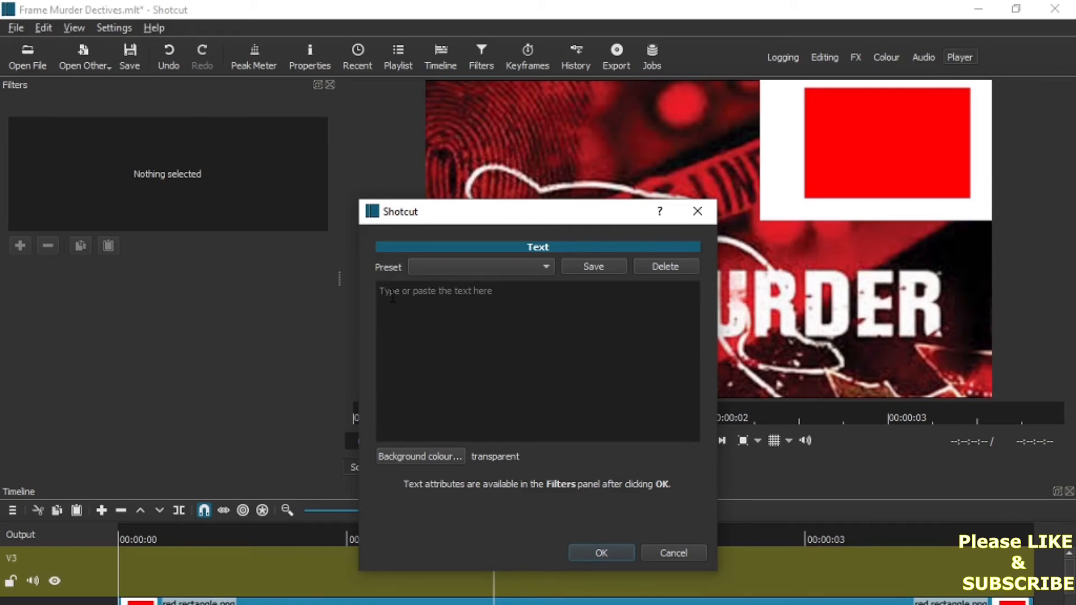
pyautogui.write('P')
pyautogui.write('a')
pyautogui.write('ri')
pyautogui.click(588, 553)
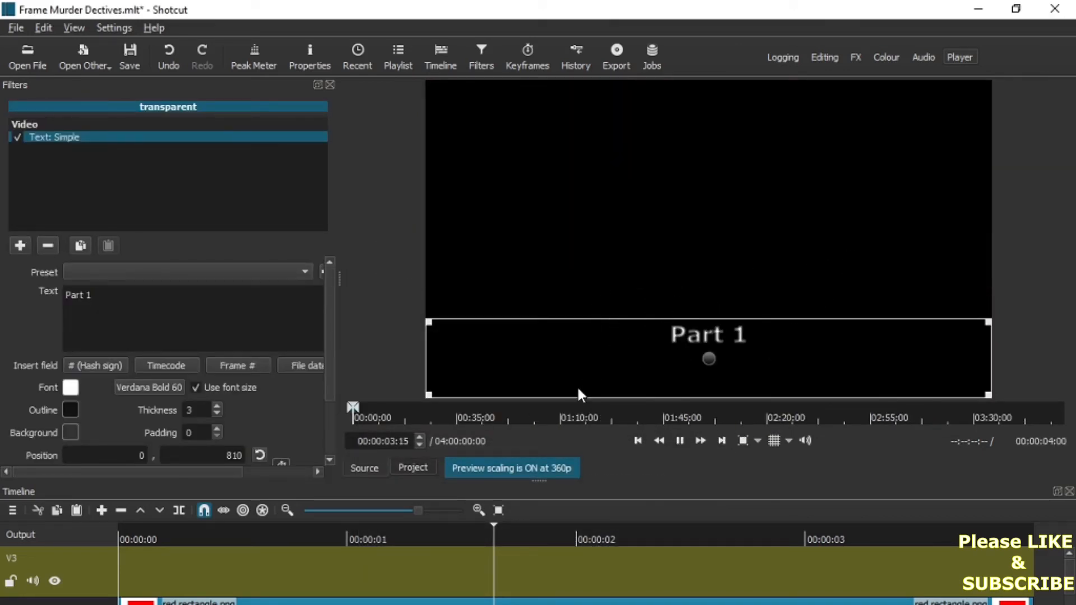
# Place the Part 1 text clip on track V3 and align it with the start of the timeline.
pyautogui.press('Left')
pyautogui.press('Left')
pyautogui.press('Left')
pyautogui.moveTo(376, 431); pyautogui.dragTo(441, 575)
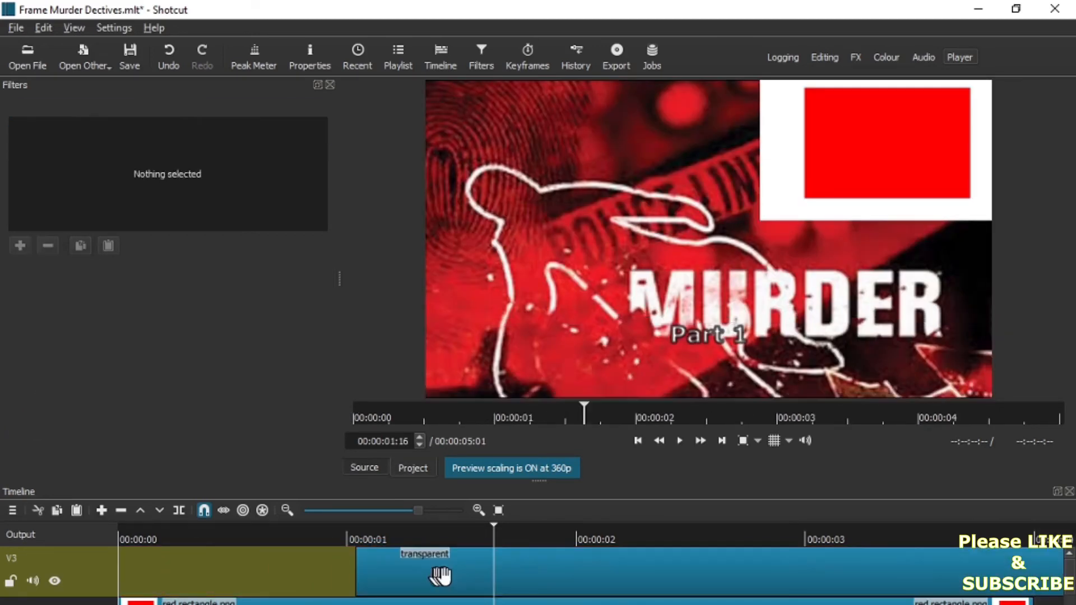
pyautogui.click(370, 569)
pyautogui.moveTo(359, 560); pyautogui.dragTo(128, 569)
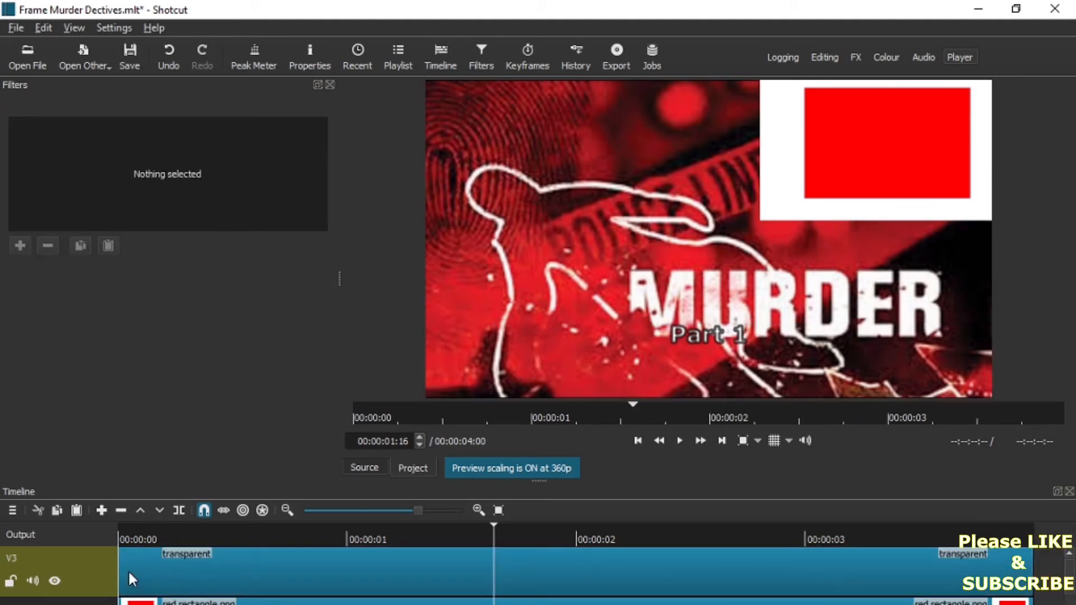
# Move the Part 1 text onto the red rectangle, at about position 616, 120.
pyautogui.click(183, 550)
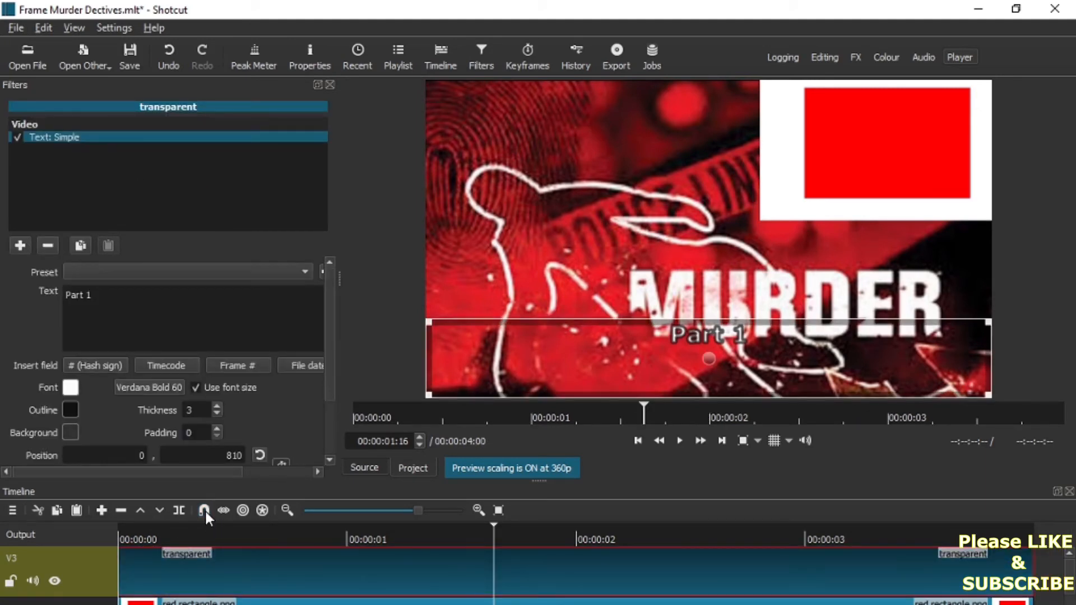
pyautogui.click(203, 513)
pyautogui.moveTo(170, 567)
pyautogui.mouseDown()
pyautogui.moveTo(187, 567)
pyautogui.moveTo(174, 560)
pyautogui.mouseUp()
pyautogui.moveTo(727, 339); pyautogui.dragTo(897, 144)
pyautogui.moveTo(902, 140); pyautogui.dragTo(897, 150)
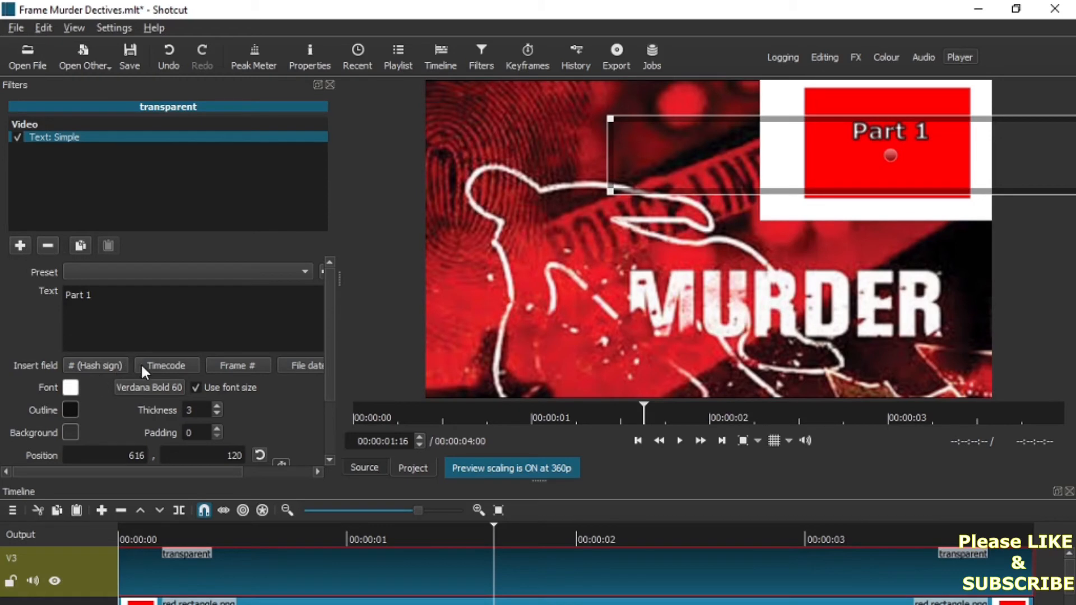
# Set the font colour of the Part 1 text to black (#000000).
pyautogui.click(69, 388)
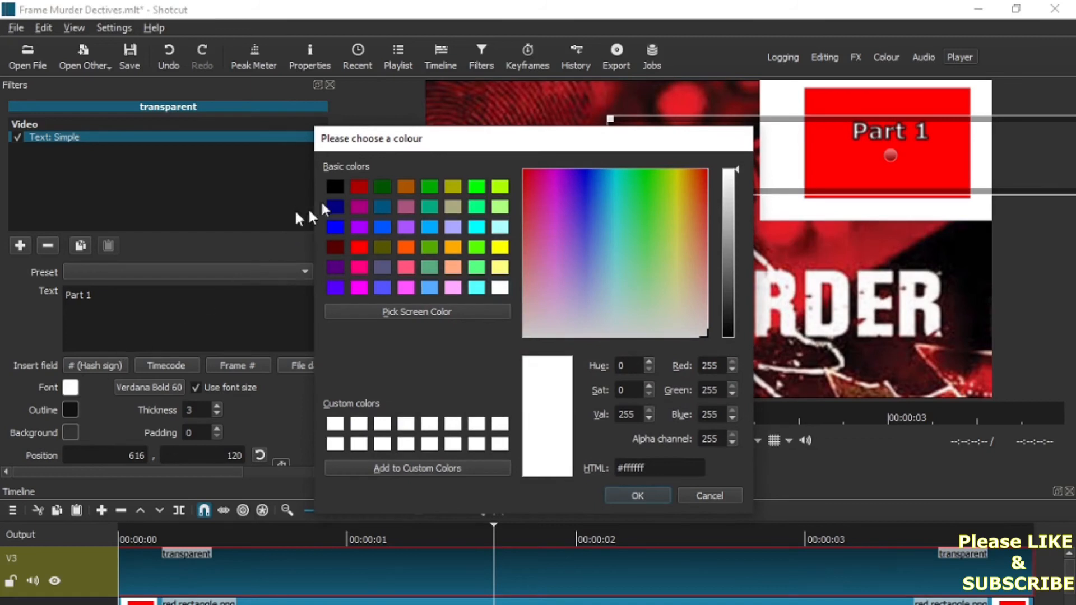
pyautogui.click(336, 187)
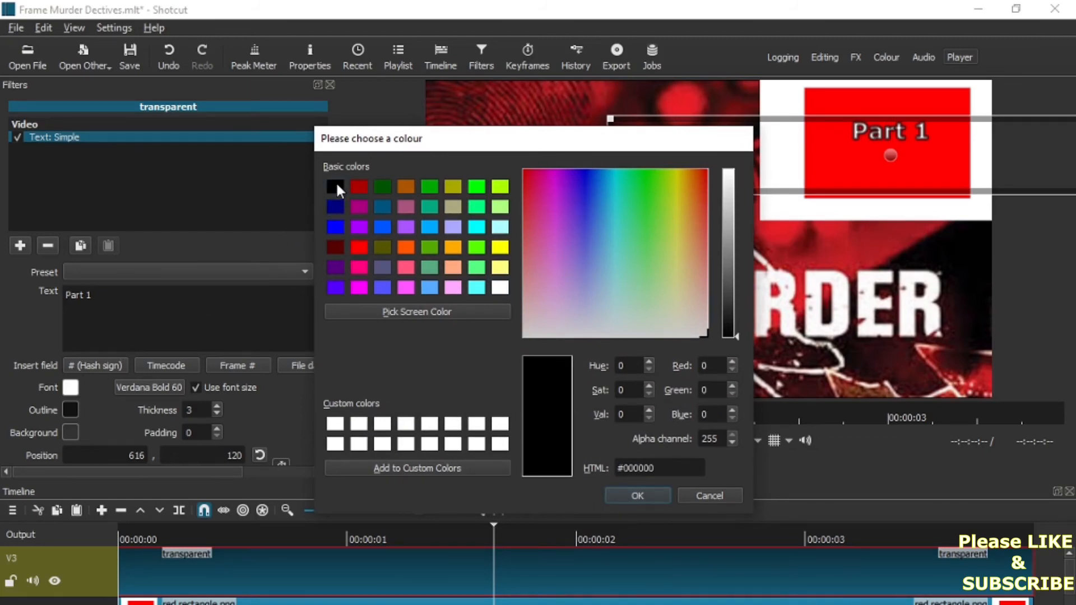
pyautogui.click(635, 497)
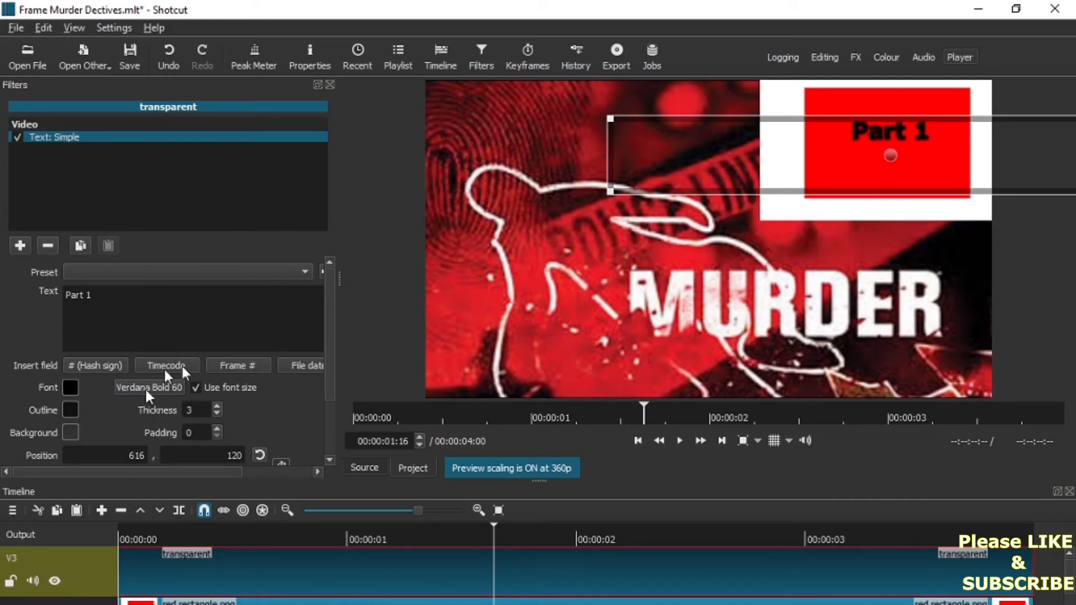
# Turn off the fixed font size for Part 1, then shrink its text box and centre it over the red rectangle at about 826, 126.
pyautogui.click(231, 389)
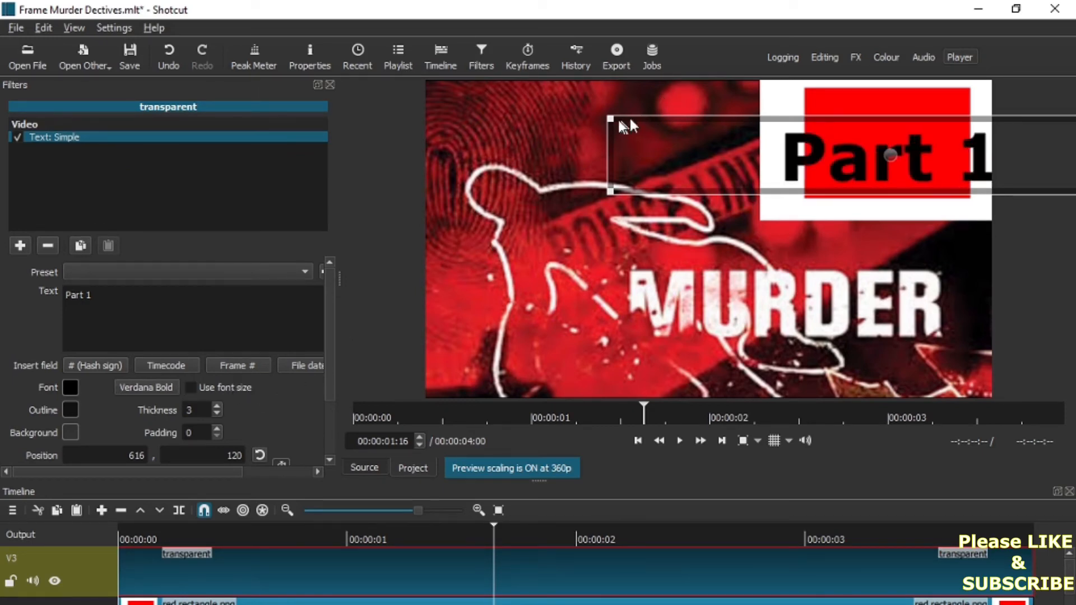
pyautogui.moveTo(616, 127); pyautogui.dragTo(746, 148)
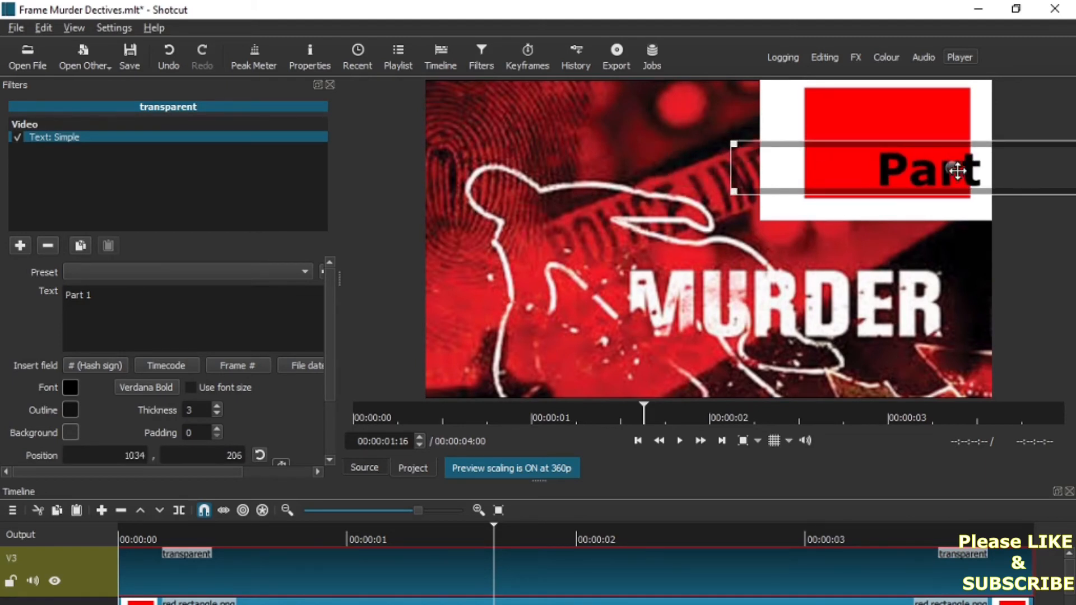
pyautogui.moveTo(951, 166); pyautogui.dragTo(883, 146)
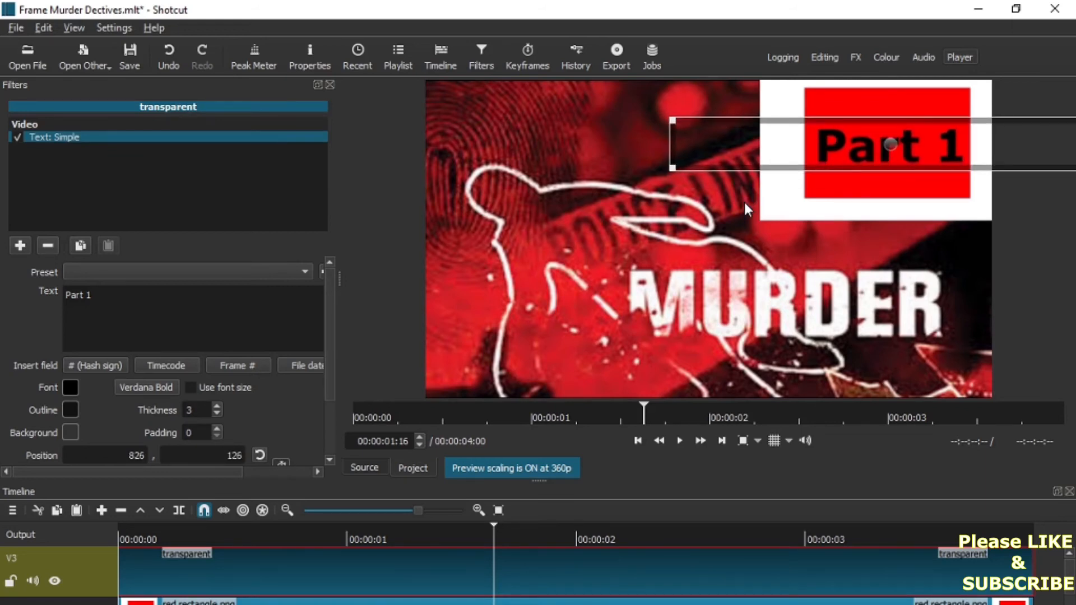
# Change the Part 1 text's font to Times New Roman in Bold Italic style.
pyautogui.click(157, 387)
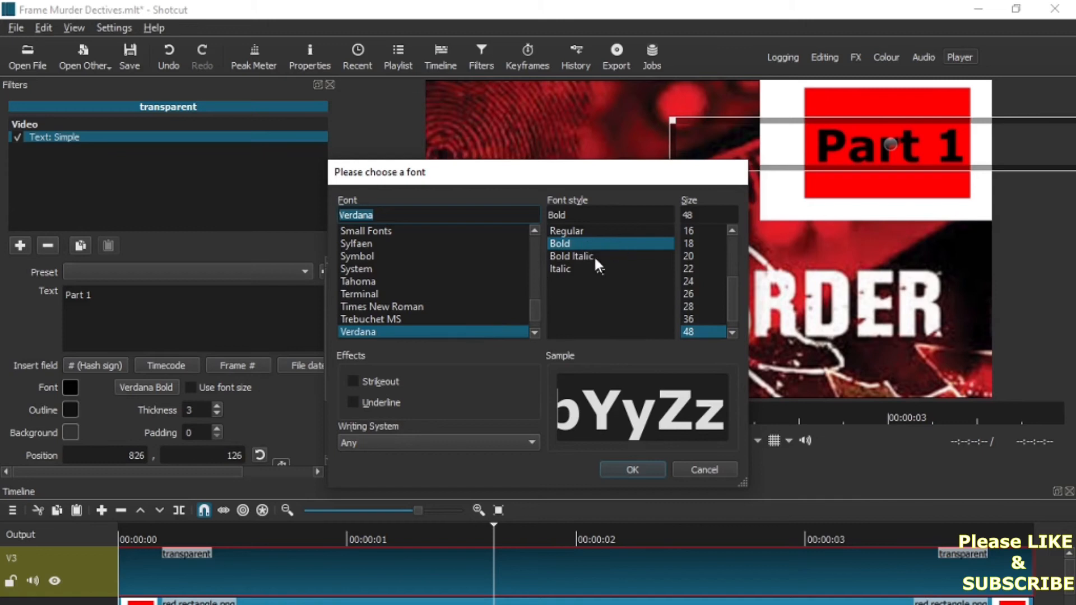
pyautogui.click(586, 256)
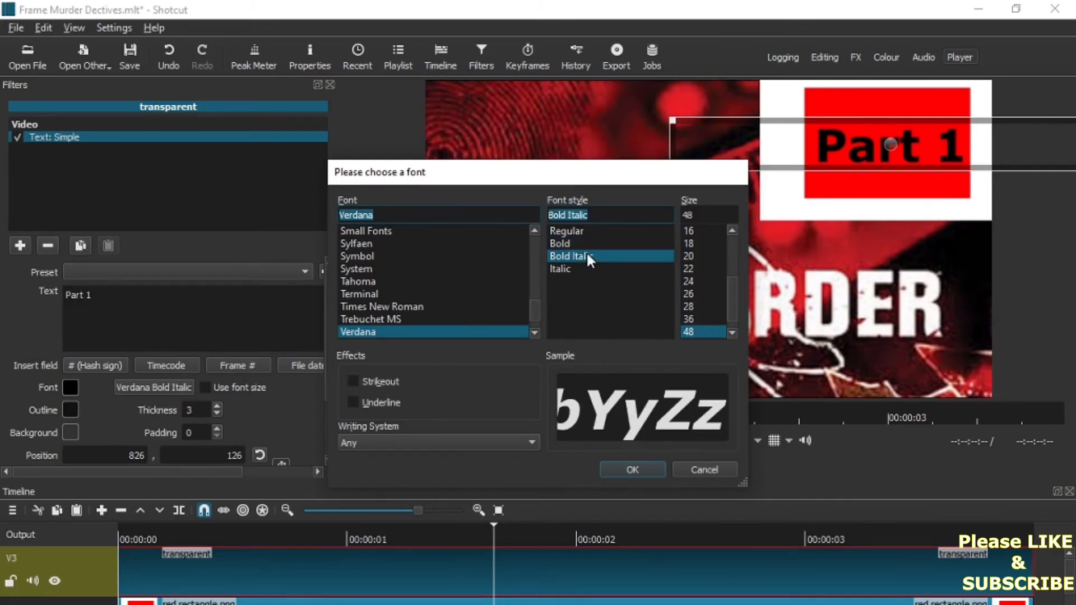
pyautogui.click(379, 308)
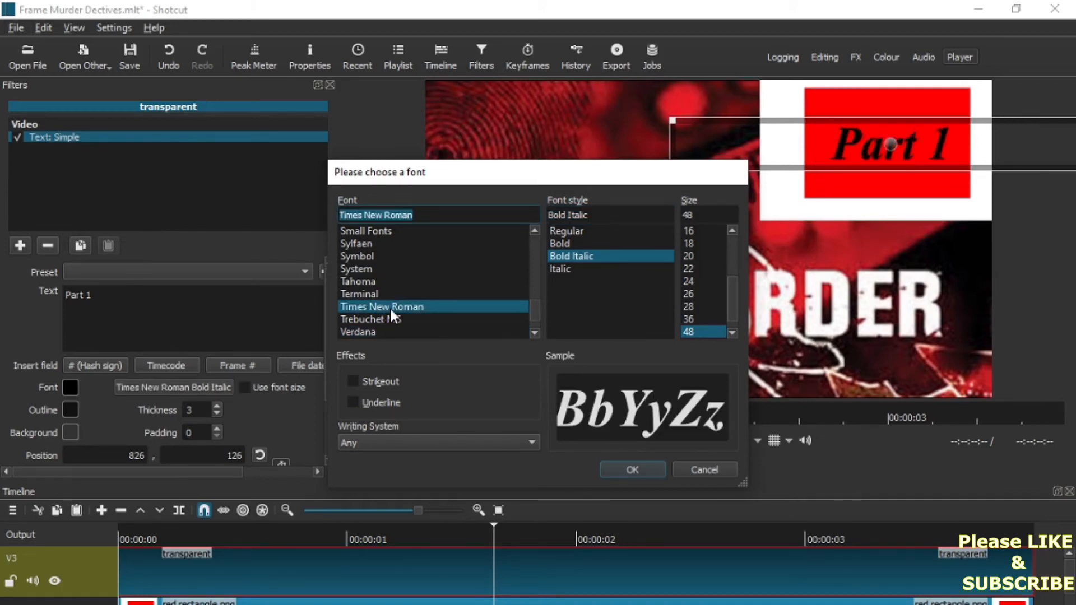
pyautogui.click(644, 470)
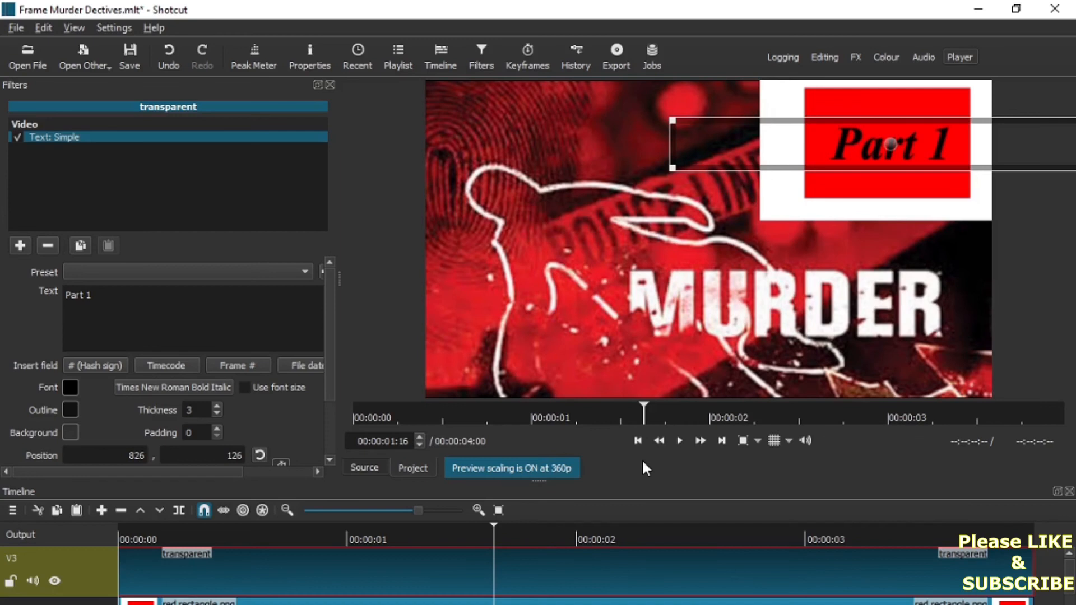
# Set the outline colour of the Part 1 text to yellow (#ffff00).
pyautogui.click(71, 410)
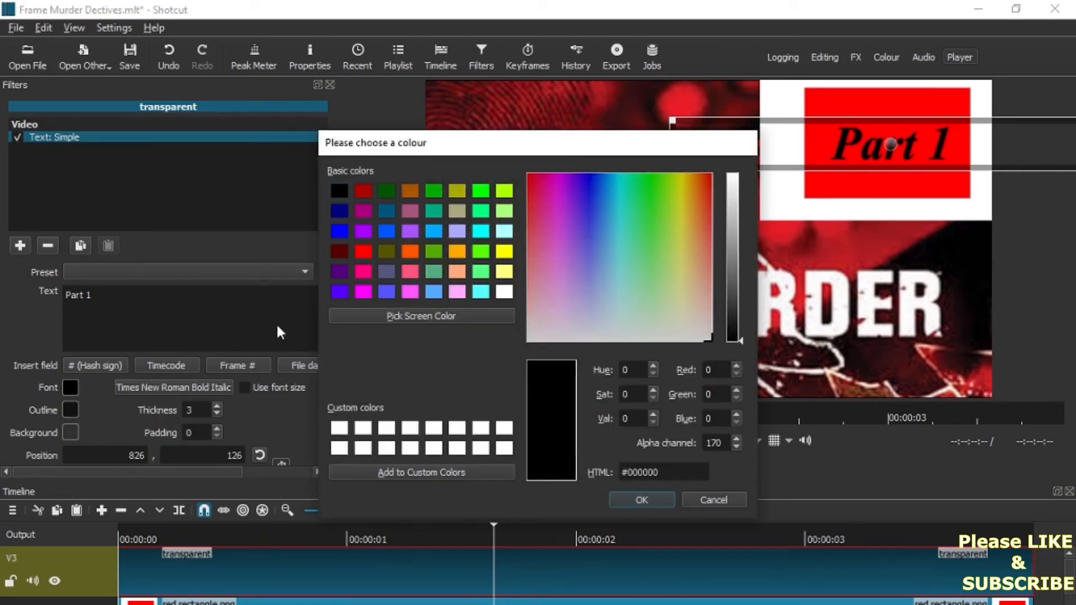
pyautogui.click(503, 252)
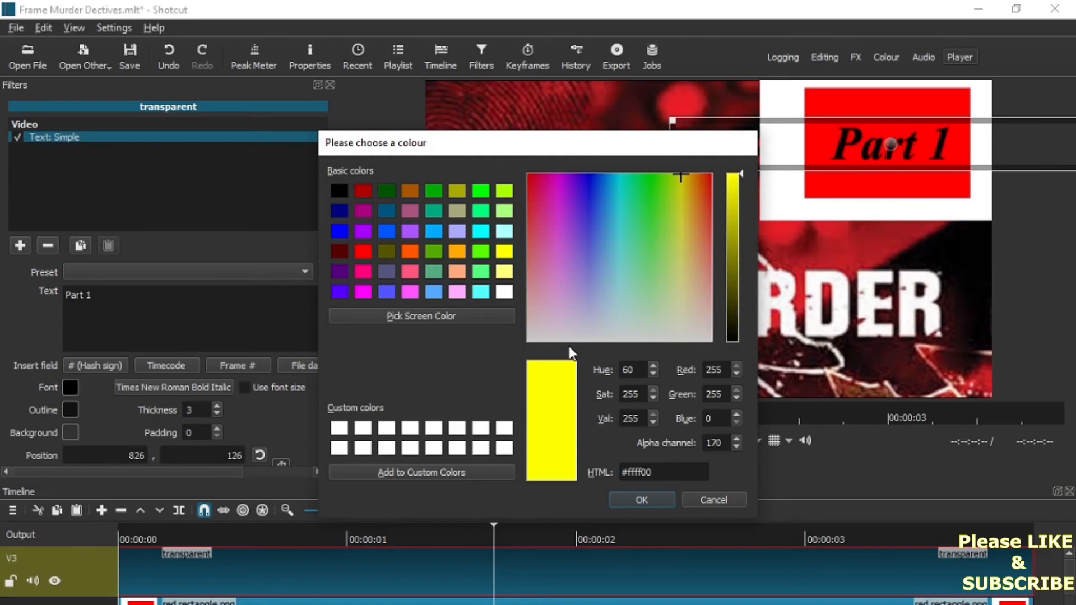
pyautogui.click(622, 497)
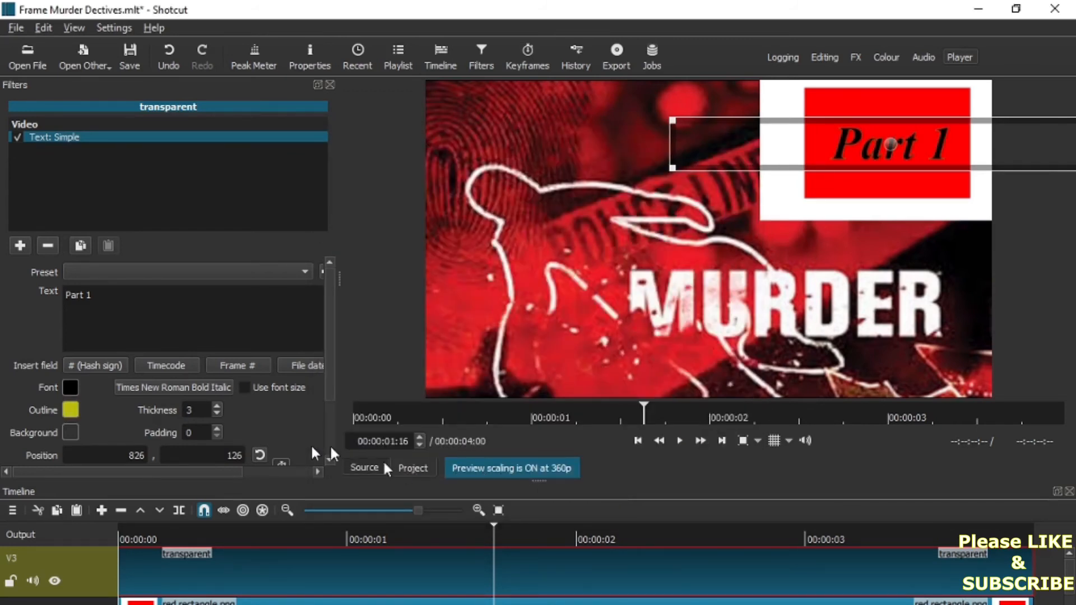
# Increase the Part 1 text's outline thickness to 15 and save the project.
pyautogui.click(216, 406)
pyautogui.click(216, 406)
pyautogui.click(216, 406)
pyautogui.click(216, 406)
pyautogui.click(216, 406)
pyautogui.click(216, 407)
pyautogui.click(216, 406)
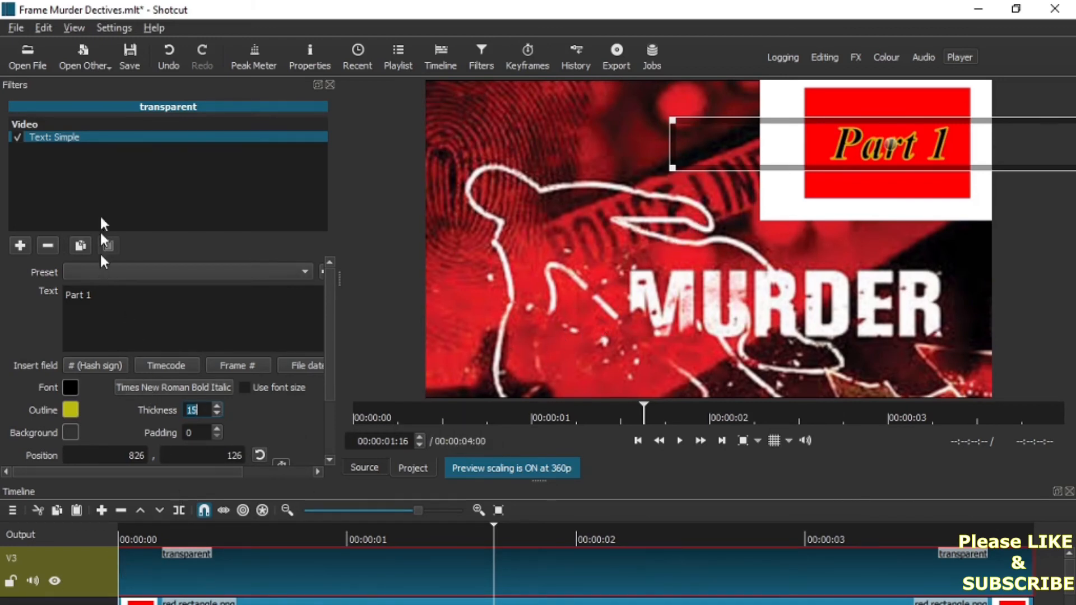
pyautogui.click(132, 56)
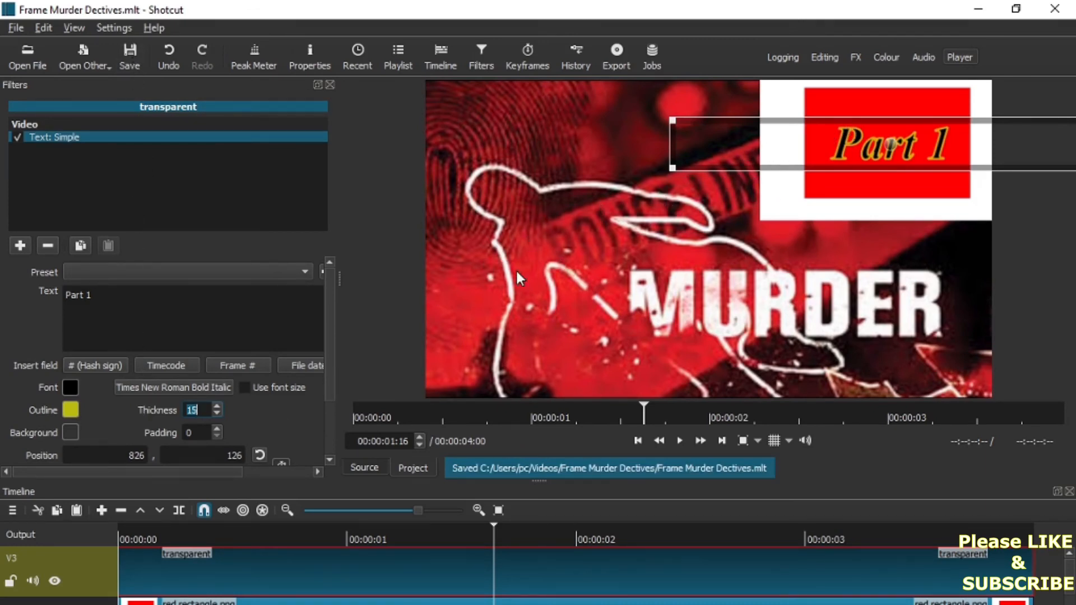
# Deselect the text clip and export the current frame as a PNG named "murder thumbnail" in the Downloads folder.
pyautogui.click(59, 603)
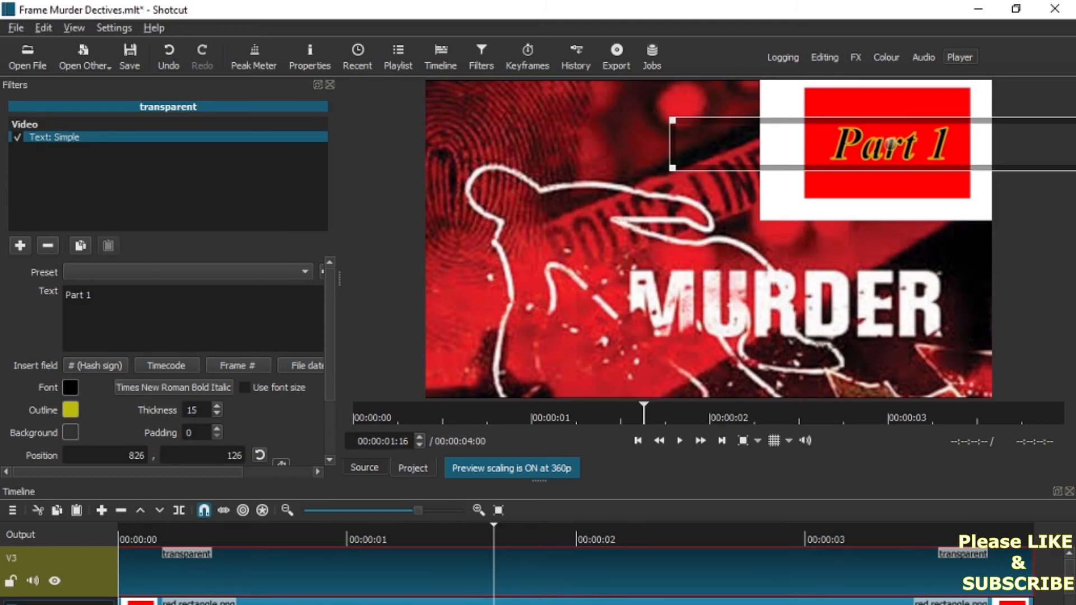
pyautogui.click(59, 602)
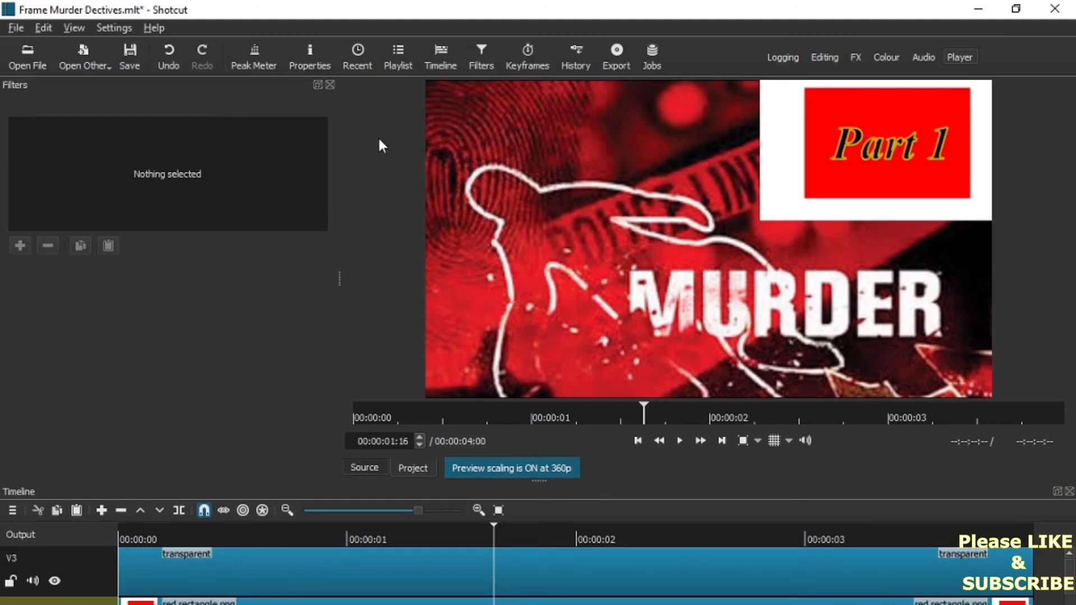
pyautogui.click(15, 29)
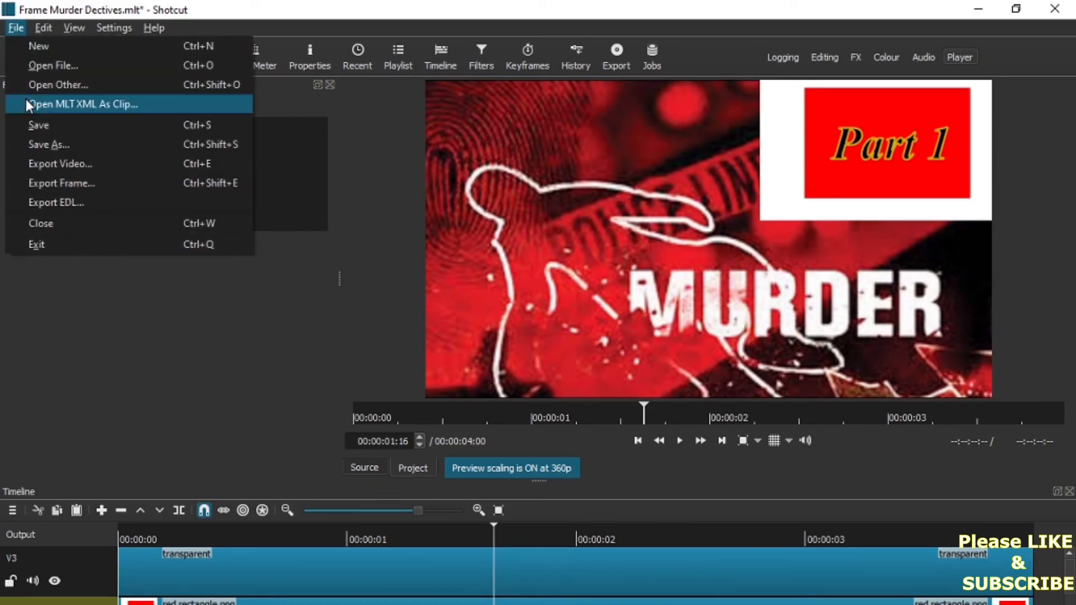
pyautogui.click(41, 183)
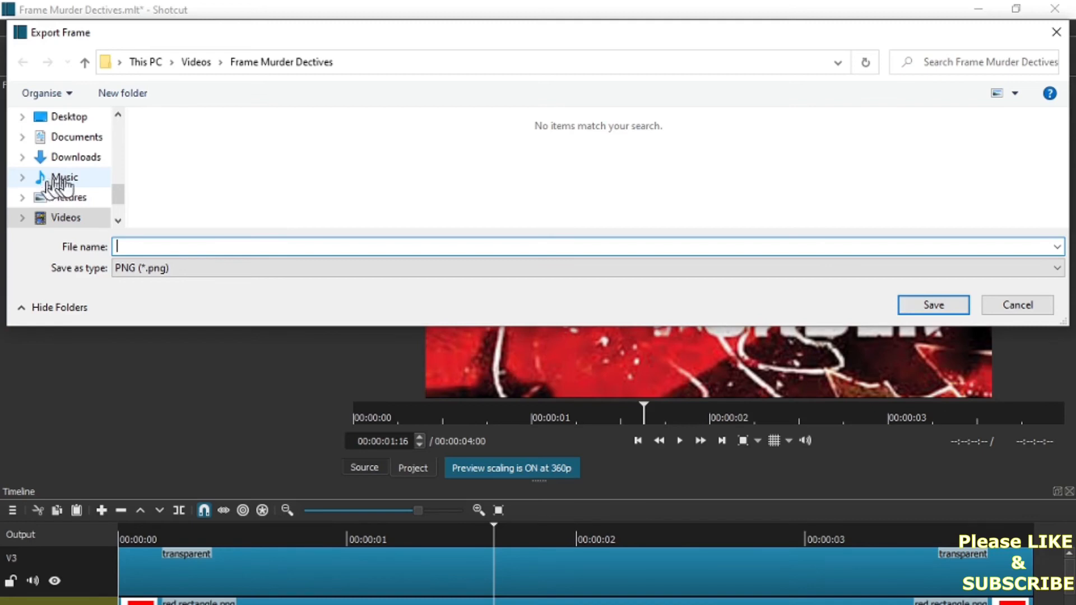
pyautogui.click(90, 162)
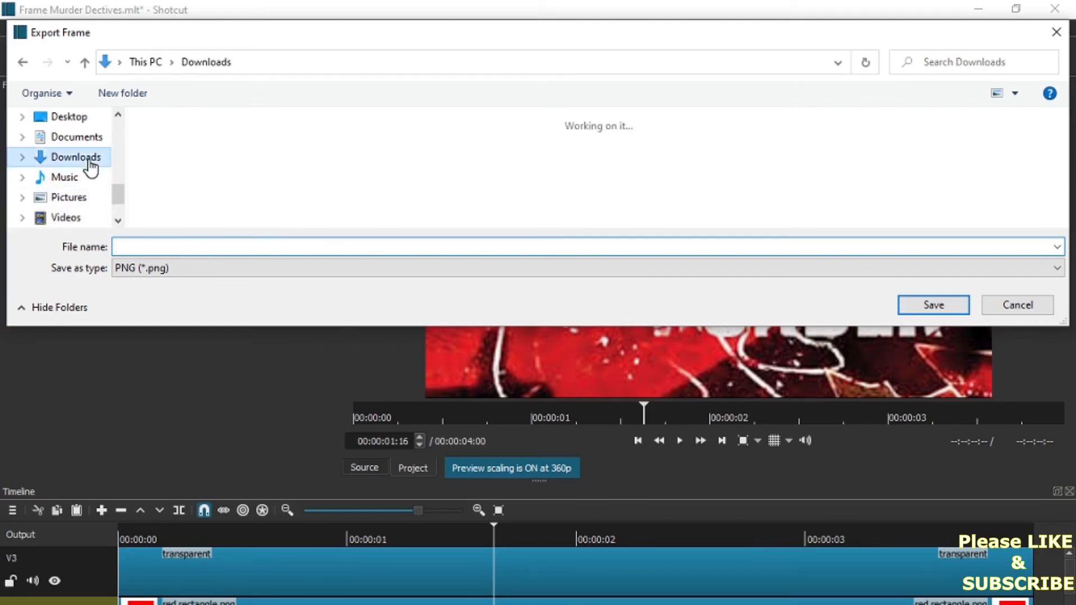
pyautogui.click(155, 245)
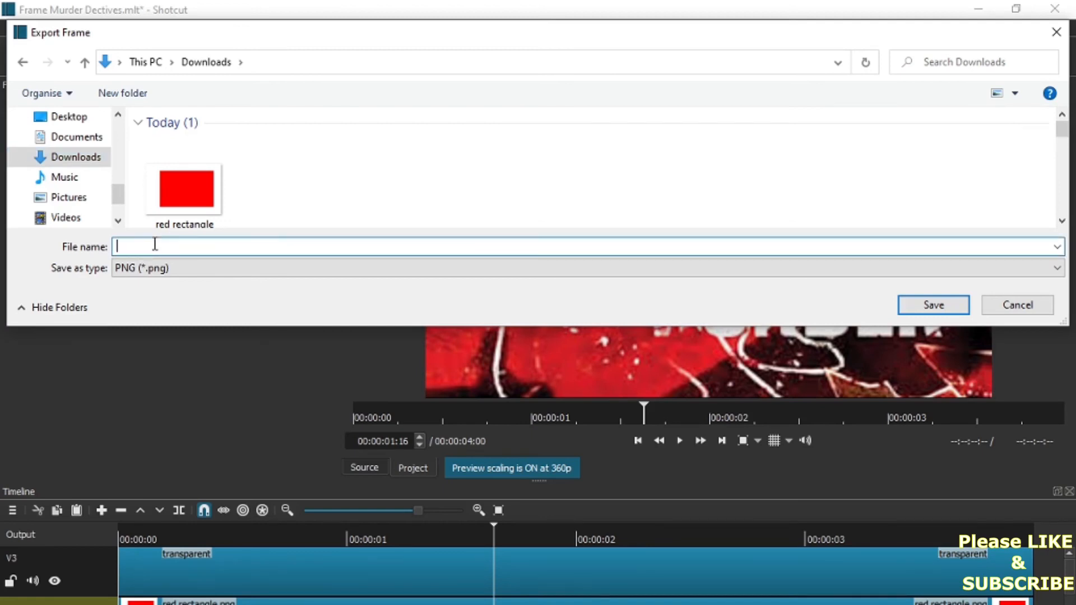
pyautogui.write('mur')
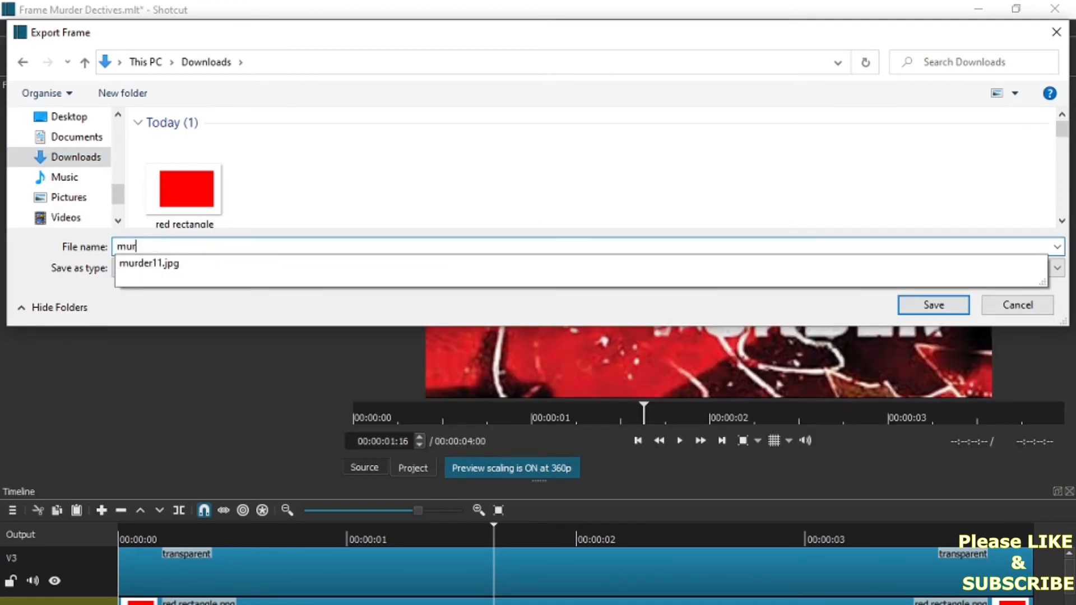
pyautogui.write('der thum')
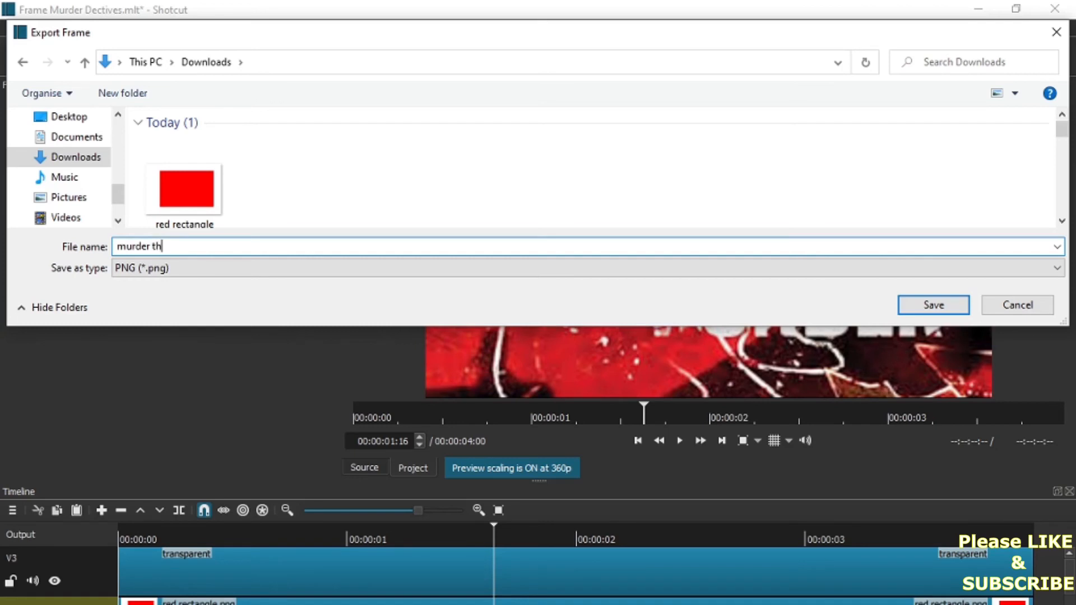
pyautogui.write('bnail')
pyautogui.click(929, 309)
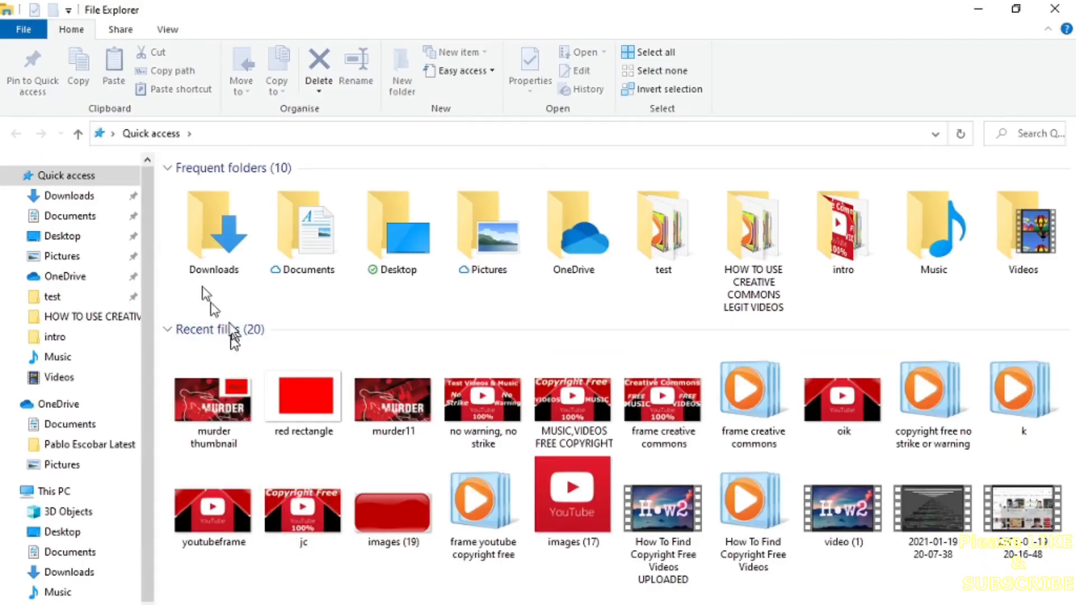
# In File Explorer, open the exported murder thumbnail image from the Downloads folder to check it.
pyautogui.click(91, 196)
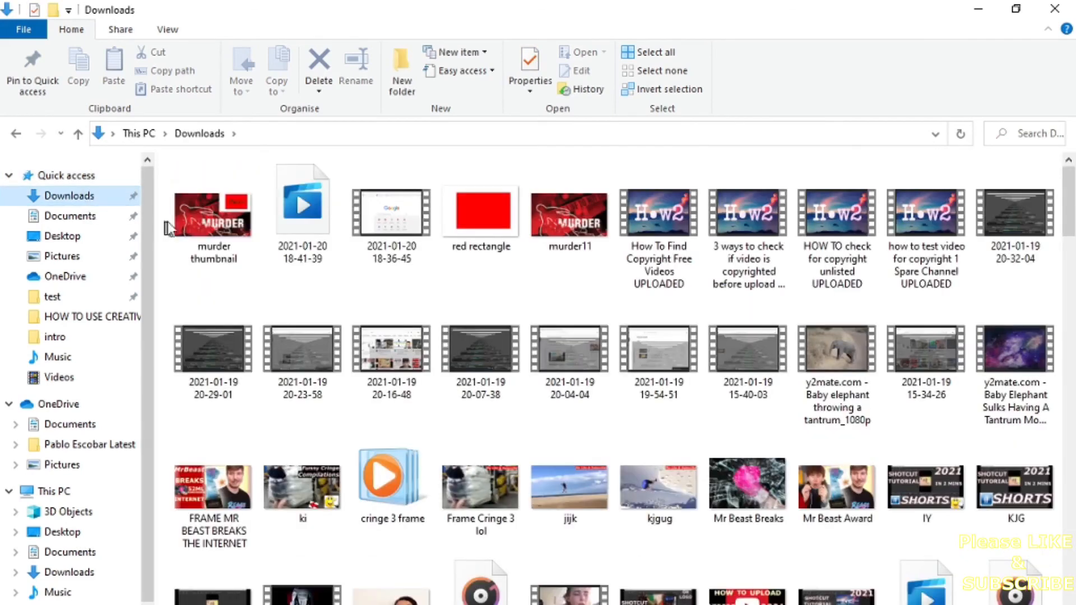
pyautogui.doubleClick(226, 237)
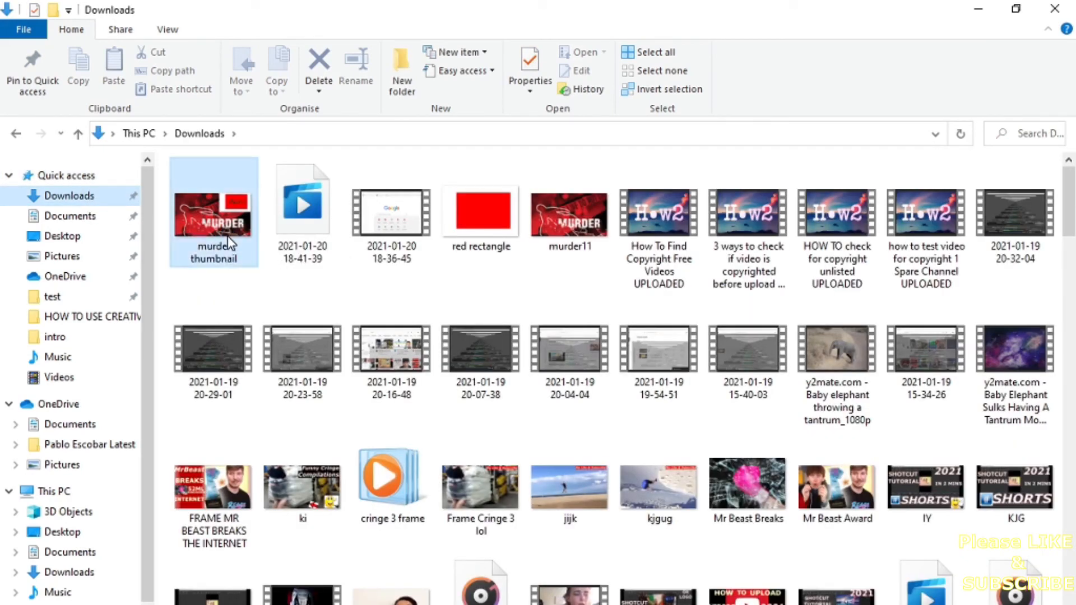